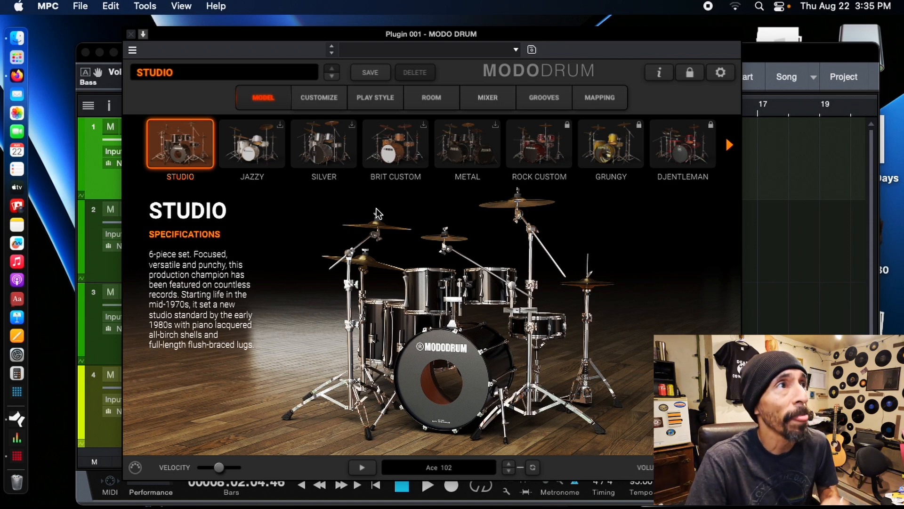
# Close the MODO DRUM plugin window and show the Studio One song in full screen.
pyautogui.click(131, 35)
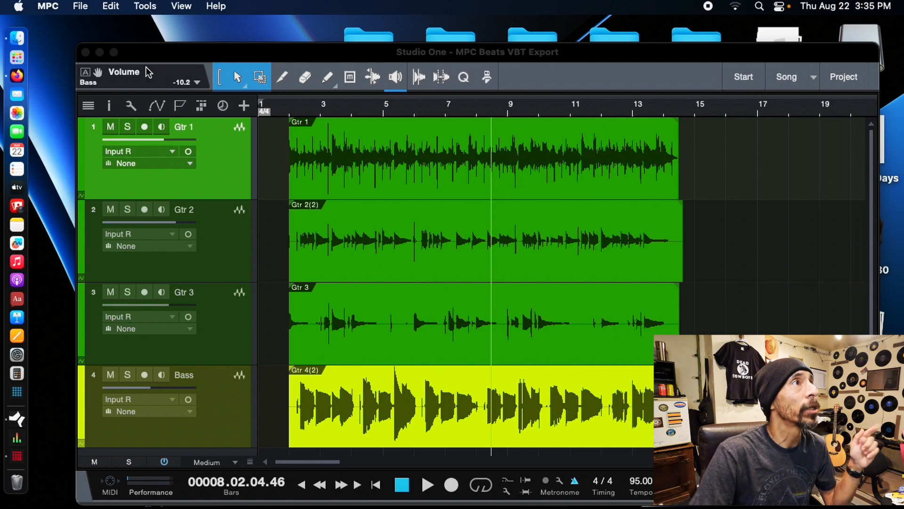
pyautogui.click(113, 52)
pyautogui.click(114, 53)
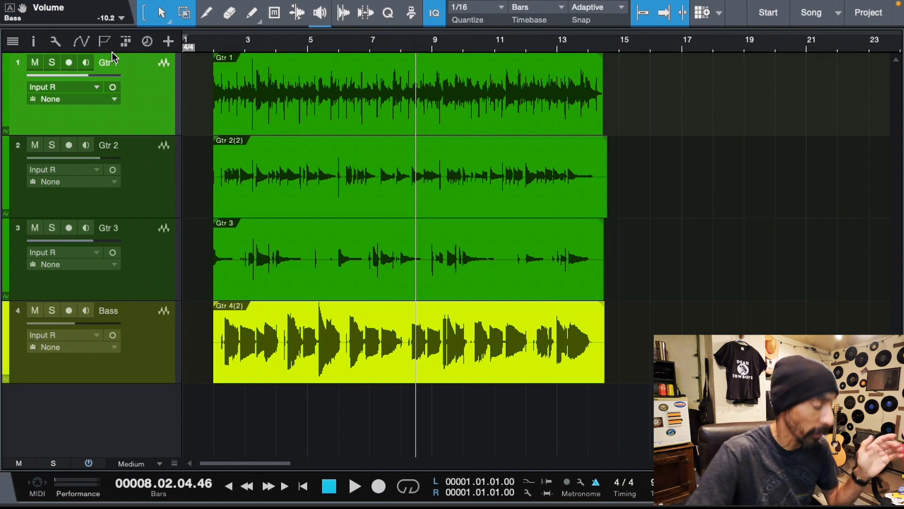
# Play the guitar and bass tracks from the beginning of the song and stop playback around the end of bar 5.
pyautogui.press(',')
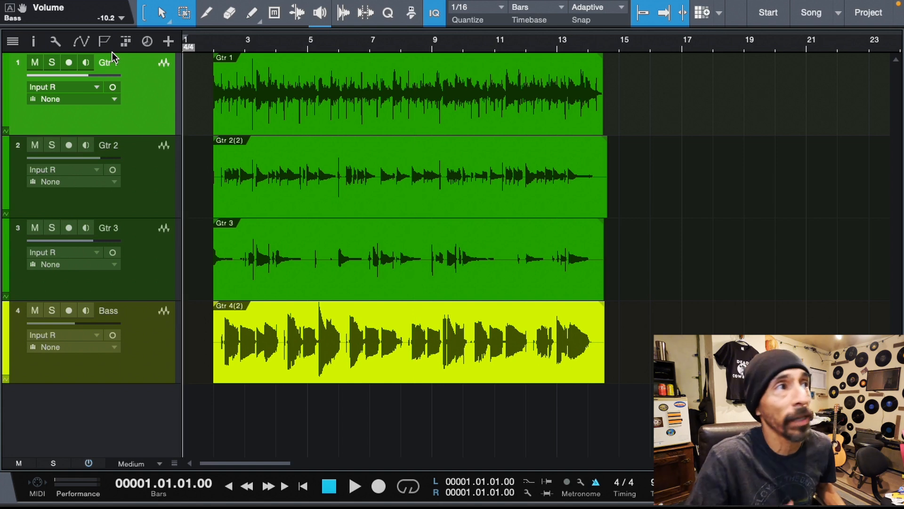
pyautogui.press('space')
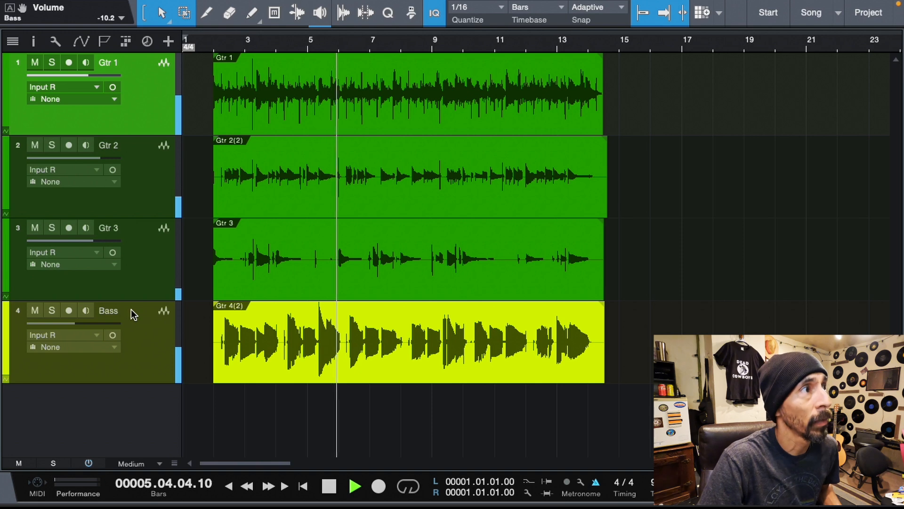
pyautogui.press('space')
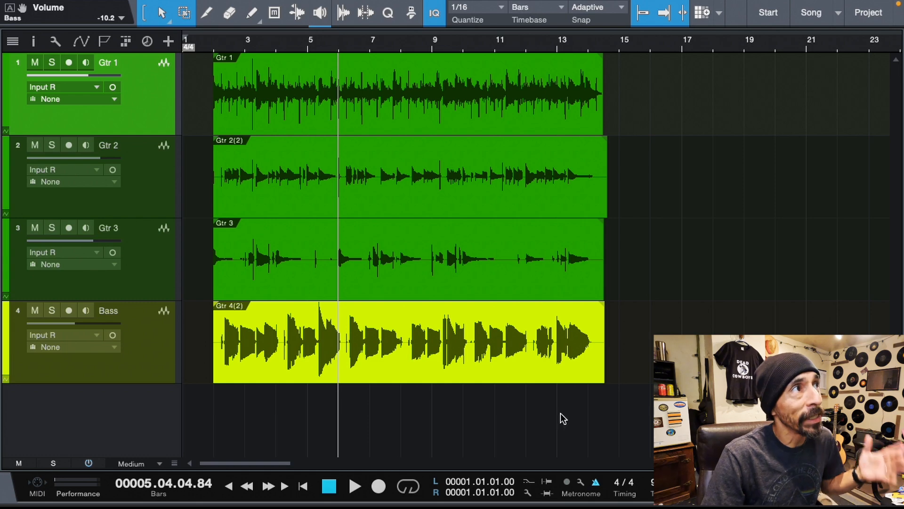
# Take both Studio One and MPC out of full screen, leaving the Studio One window in front of MPC.
pyautogui.moveTo(47, 2)
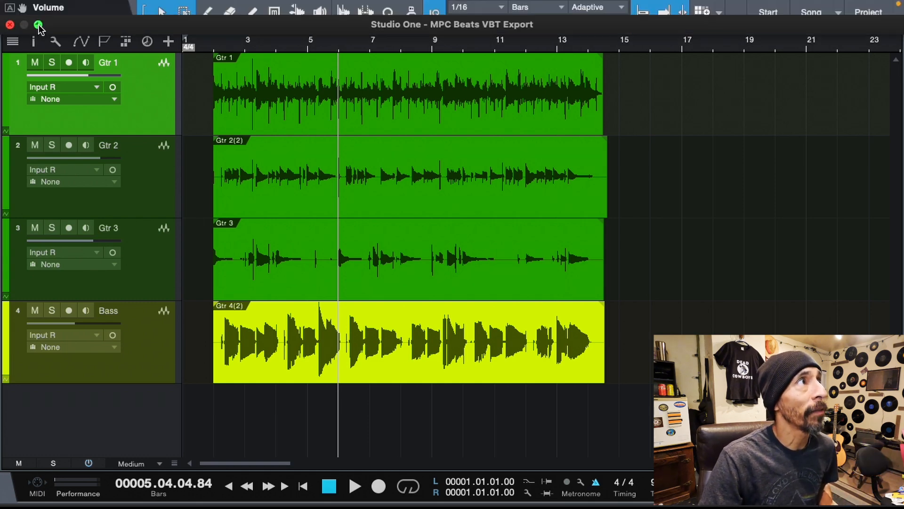
pyautogui.click(40, 29)
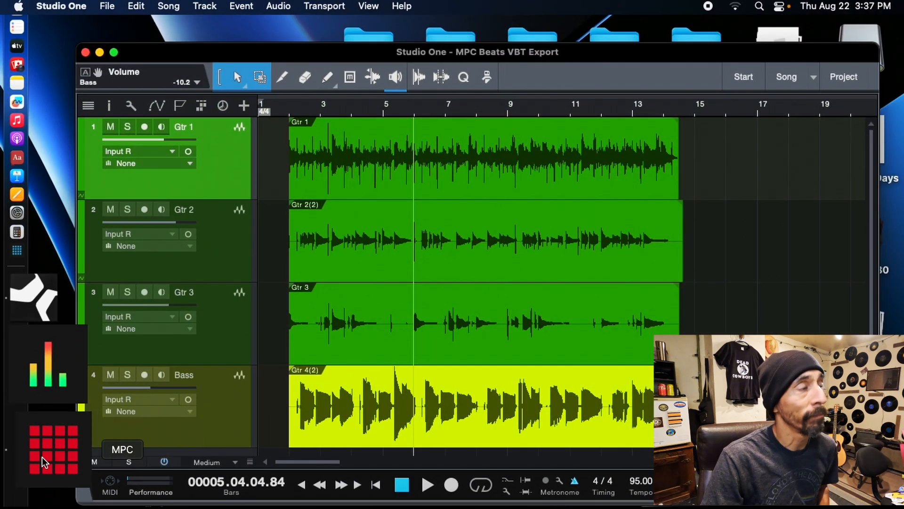
pyautogui.click(41, 457)
pyautogui.moveTo(36, 3)
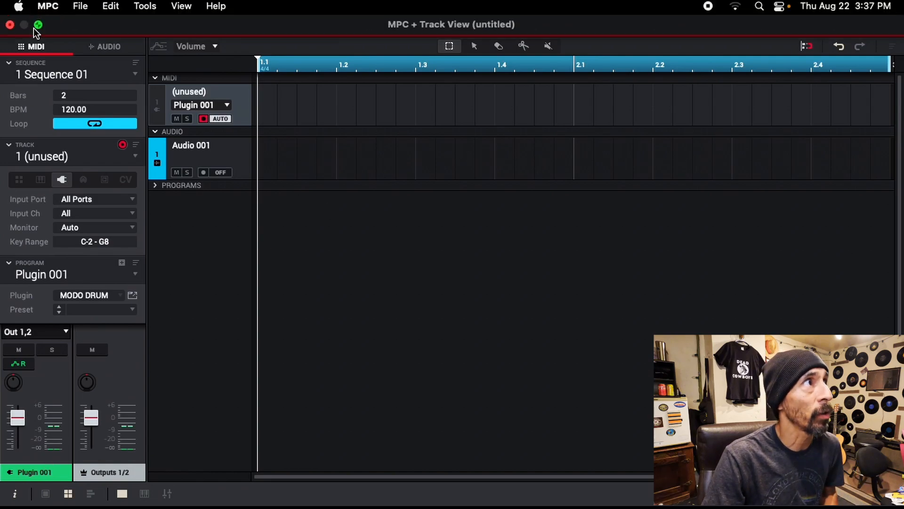
pyautogui.click(36, 26)
pyautogui.click(177, 51)
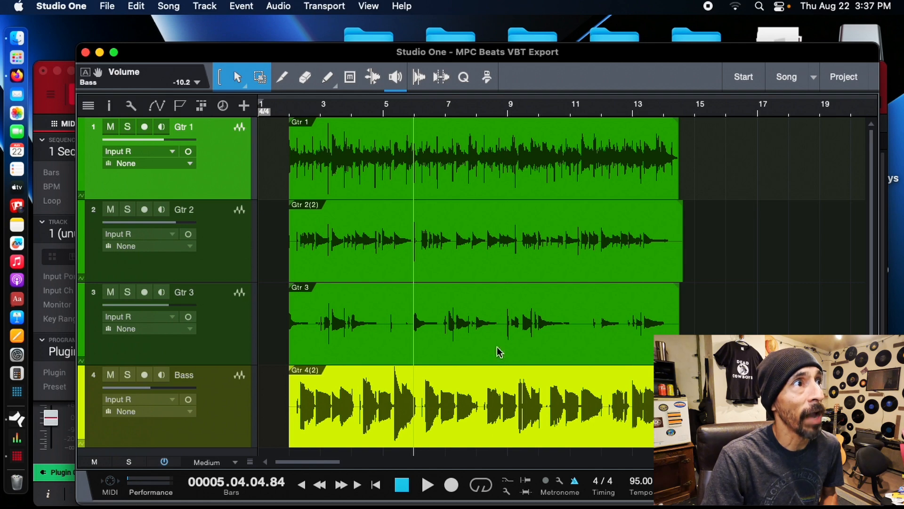
# Switch to MPC and back to Studio One, and return the song's playhead to the start.
pyautogui.click(64, 82)
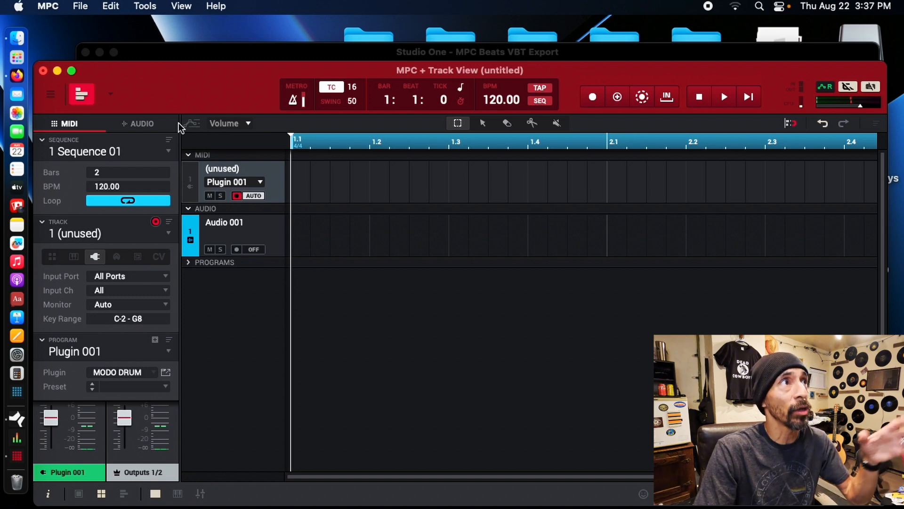
pyautogui.click(166, 56)
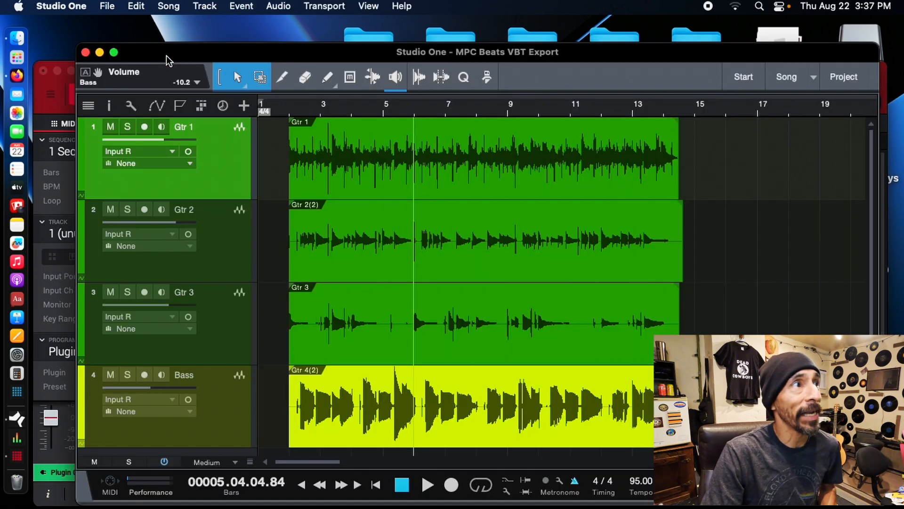
pyautogui.press(',')
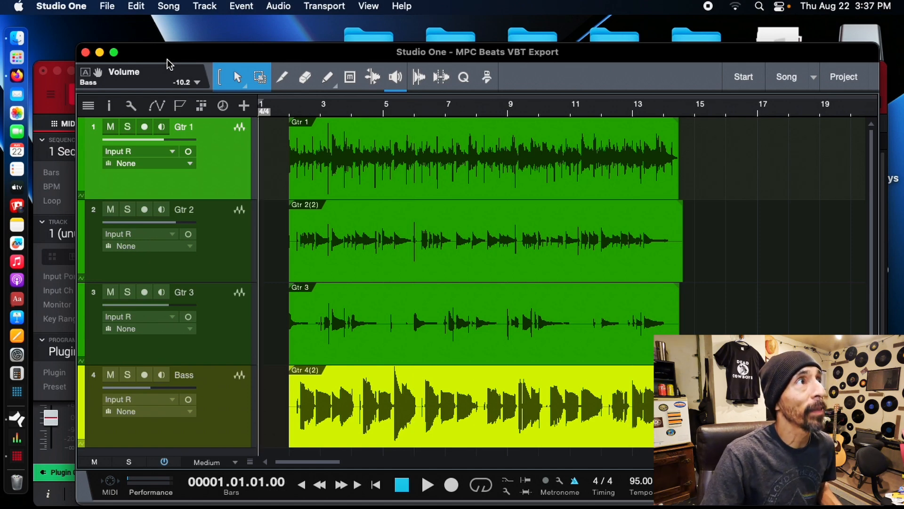
# Play the Studio One song from the start while switching to MPC and back, and stop playback.
pyautogui.click(60, 81)
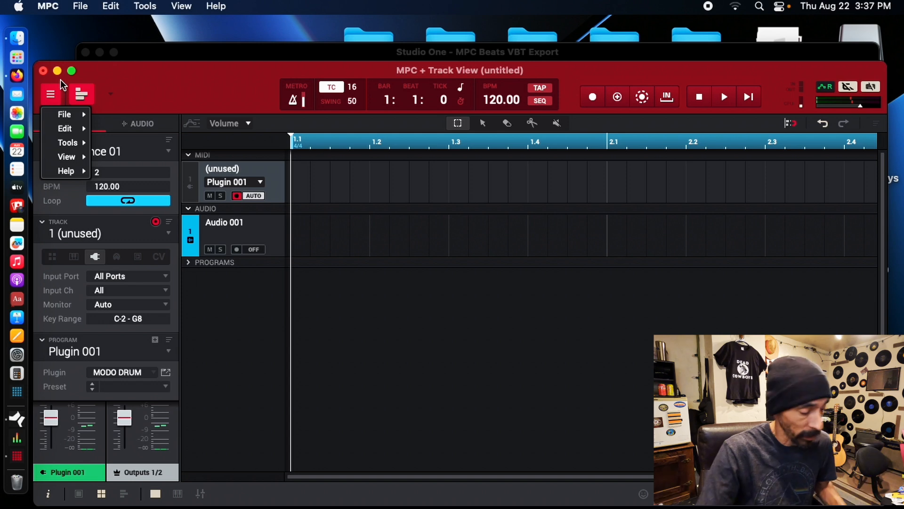
pyautogui.click(157, 56)
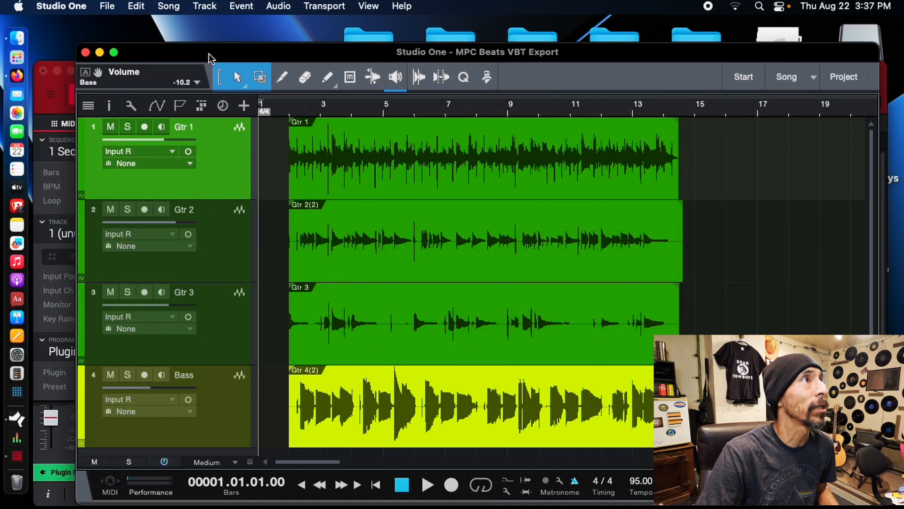
pyautogui.press('space')
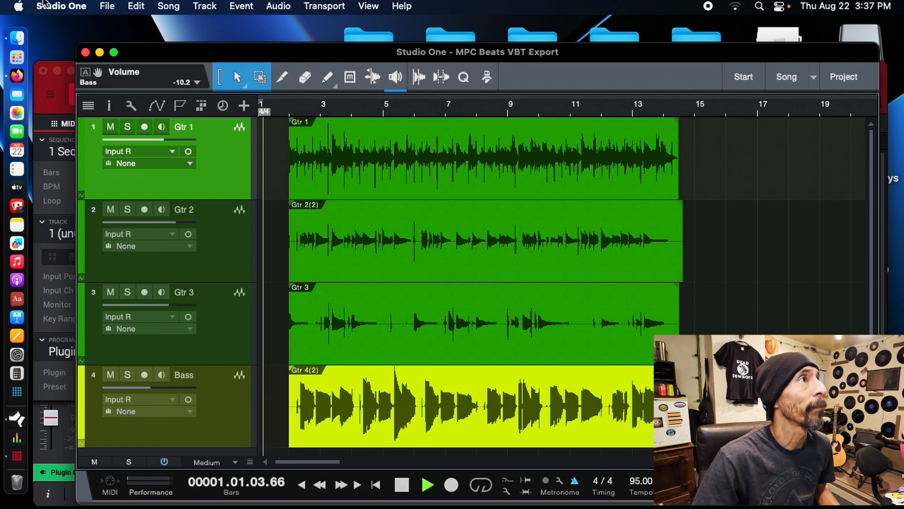
pyautogui.click(61, 82)
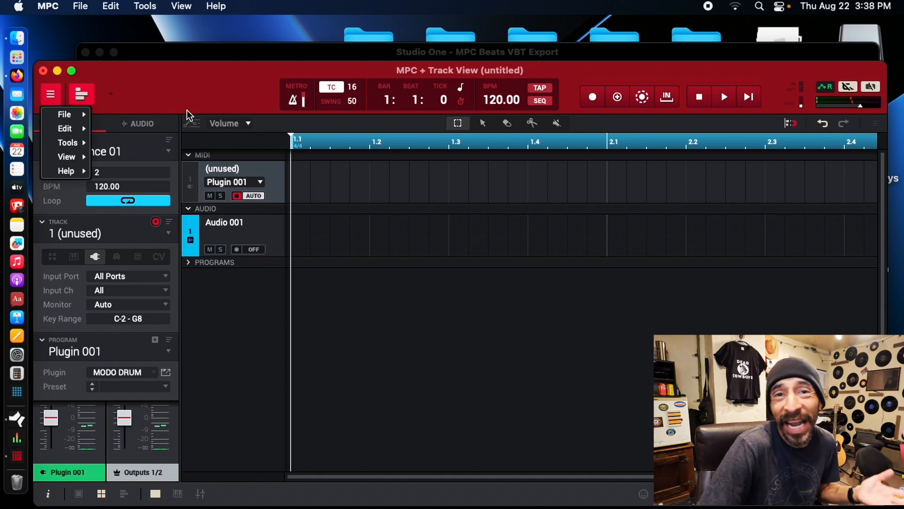
pyautogui.click(129, 52)
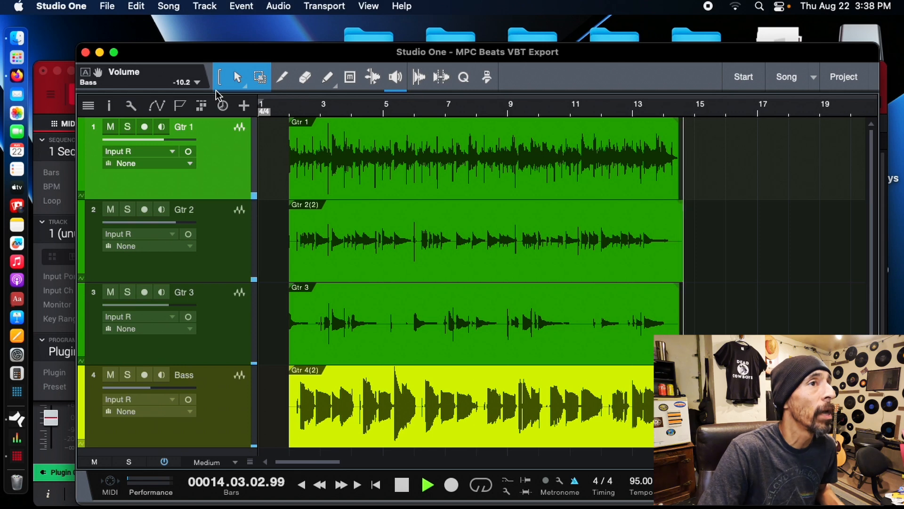
pyautogui.press('space')
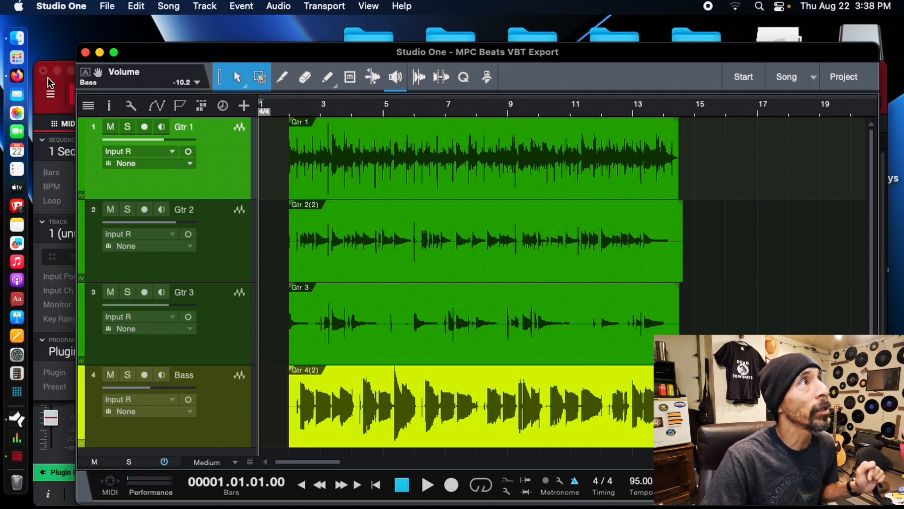
# Switch to MPC, move its window up, and set the sequence tempo to 95 BPM.
pyautogui.click(53, 89)
pyautogui.moveTo(164, 73); pyautogui.dragTo(125, 36)
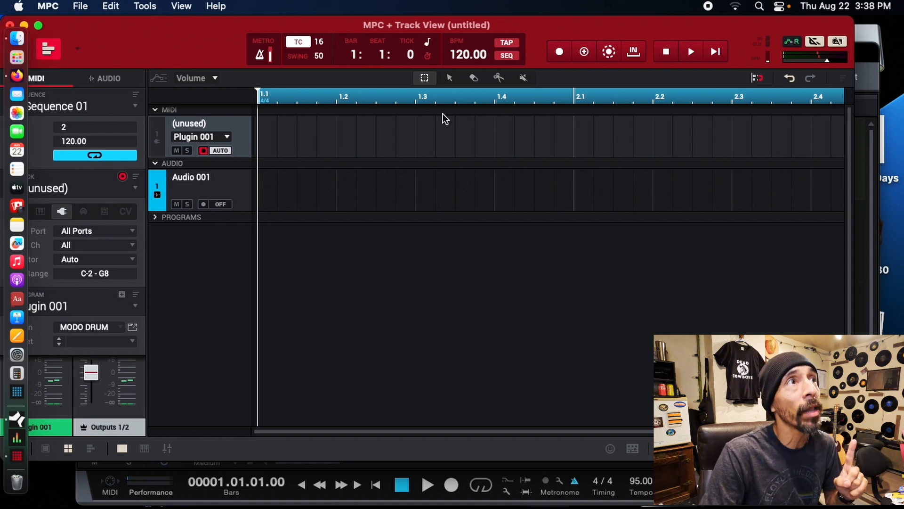
pyautogui.doubleClick(481, 56)
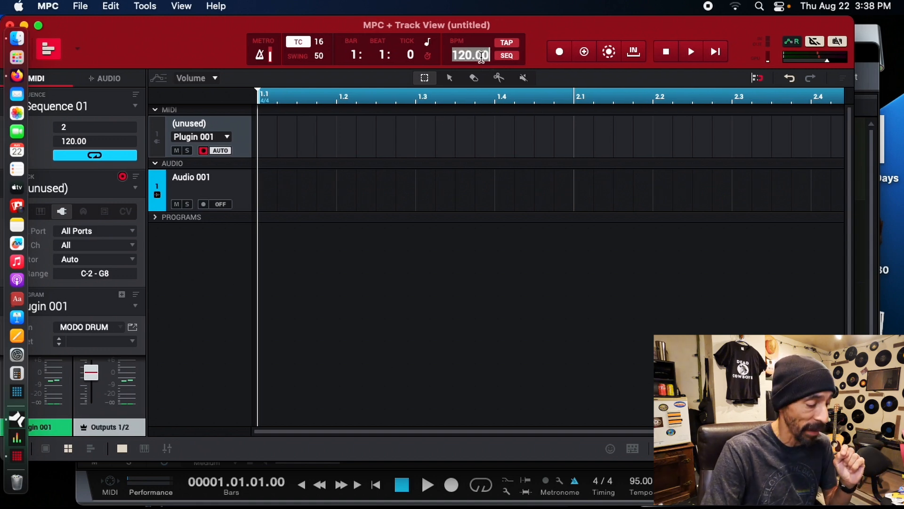
pyautogui.write('95')
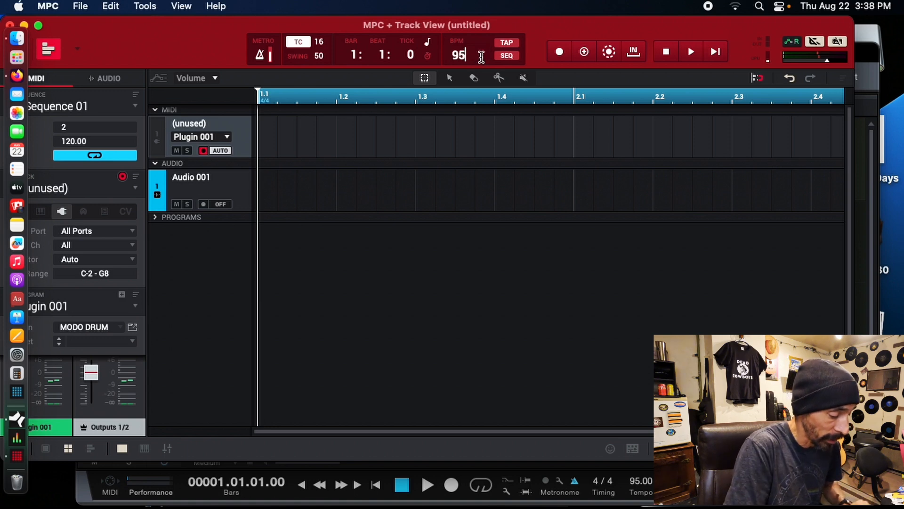
pyautogui.press('Return')
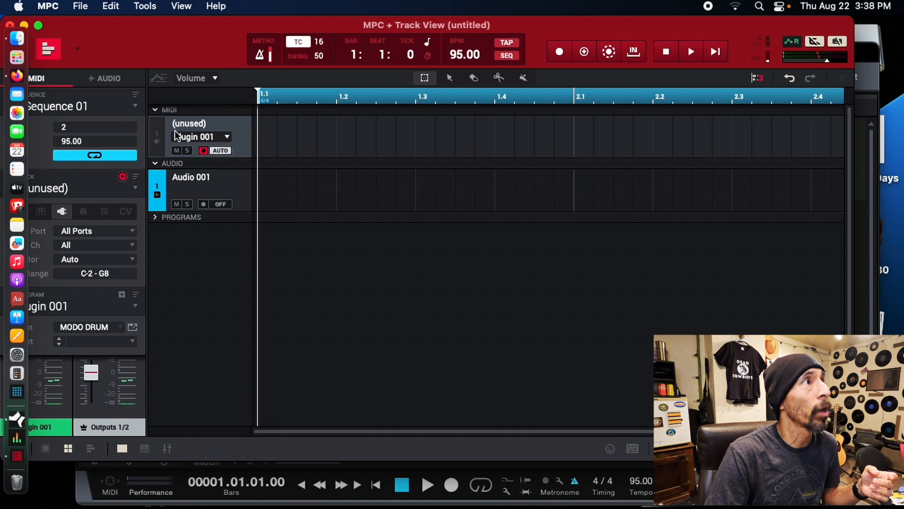
# Change MPC from Track View to Main Mode and show it in full screen.
pyautogui.click(77, 54)
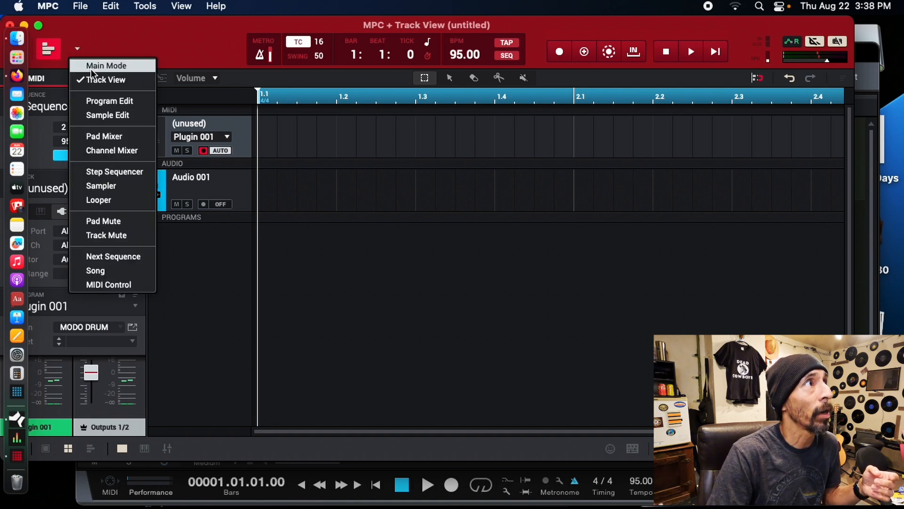
pyautogui.click(96, 64)
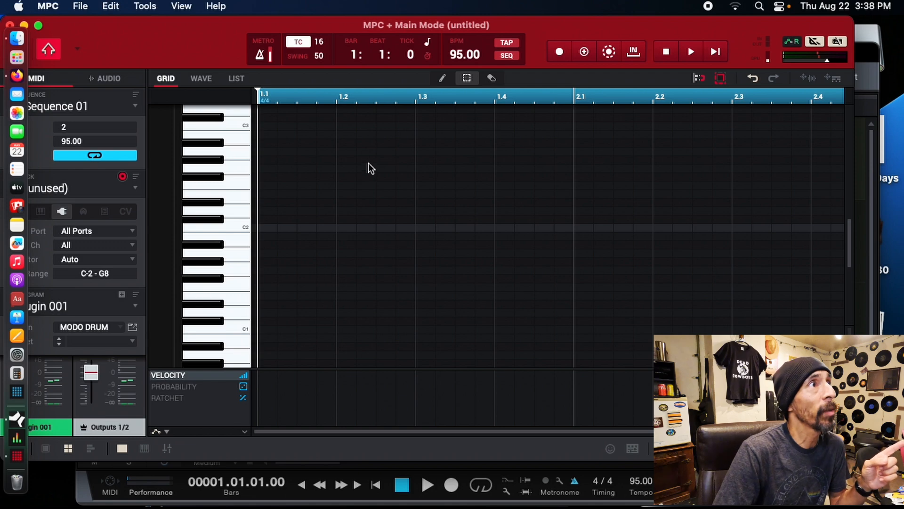
pyautogui.click(38, 26)
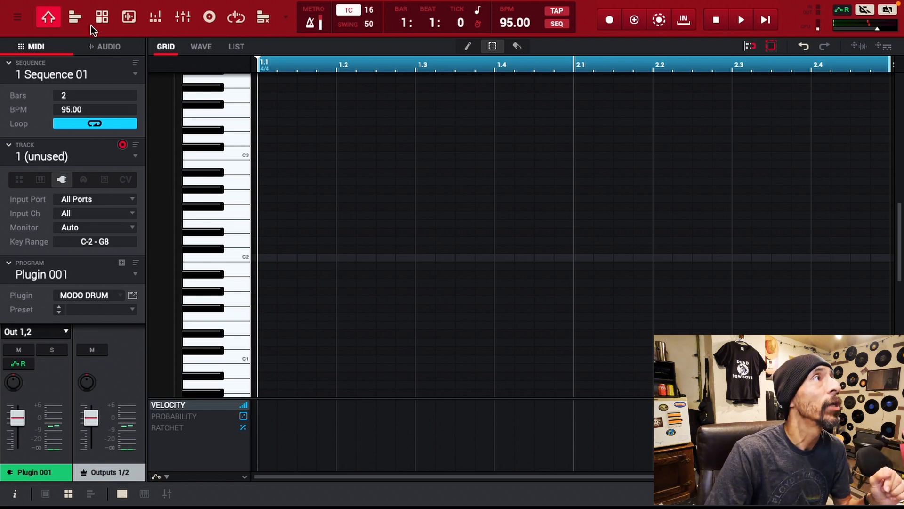
# Leave MPC's full screen, bring Studio One to the front, and examine the track endings around bars 12 to 15.
pyautogui.moveTo(30, 2)
pyautogui.click(39, 25)
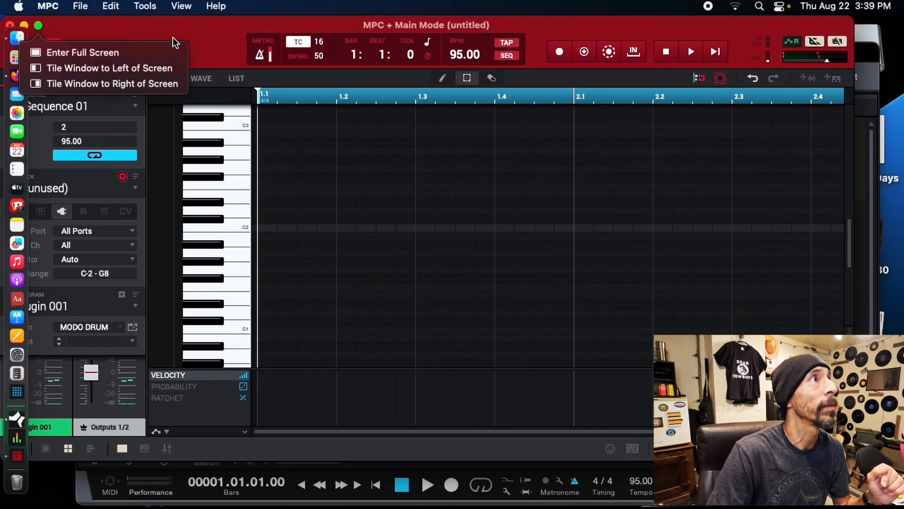
pyautogui.moveTo(190, 30); pyautogui.dragTo(219, 175)
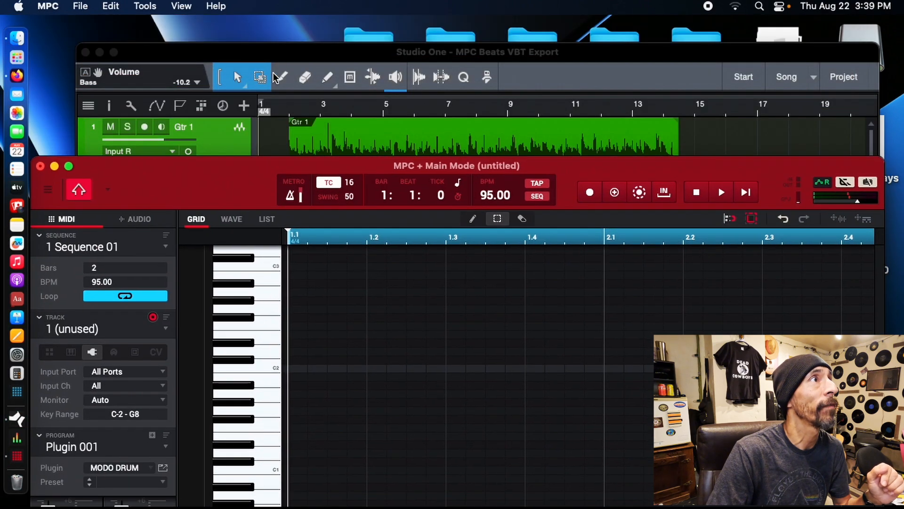
pyautogui.click(273, 58)
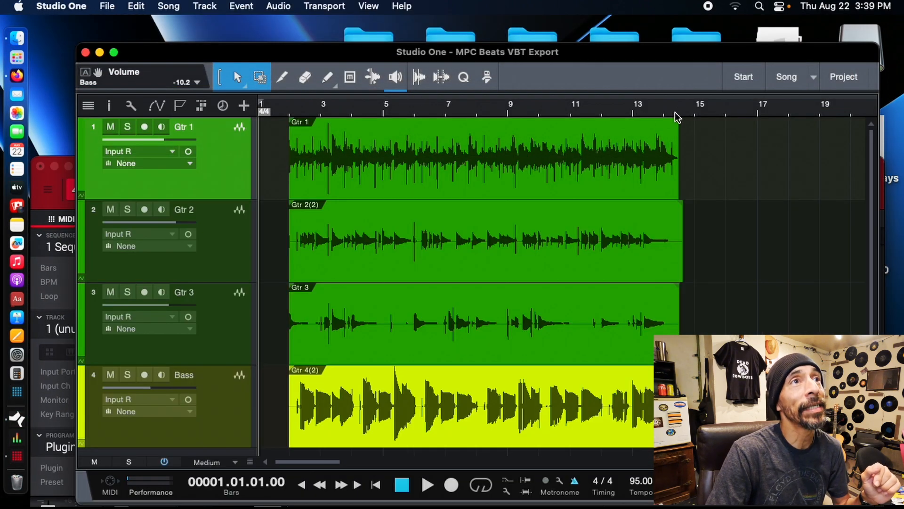
pyautogui.moveTo(678, 111); pyautogui.dragTo(692, 151)
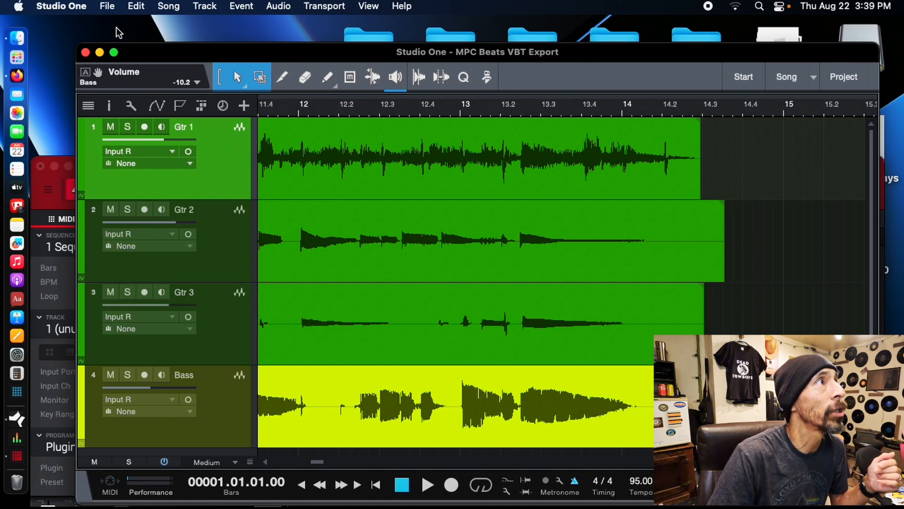
# Switch back to MPC, move its window up, and show it in full screen.
pyautogui.click(63, 174)
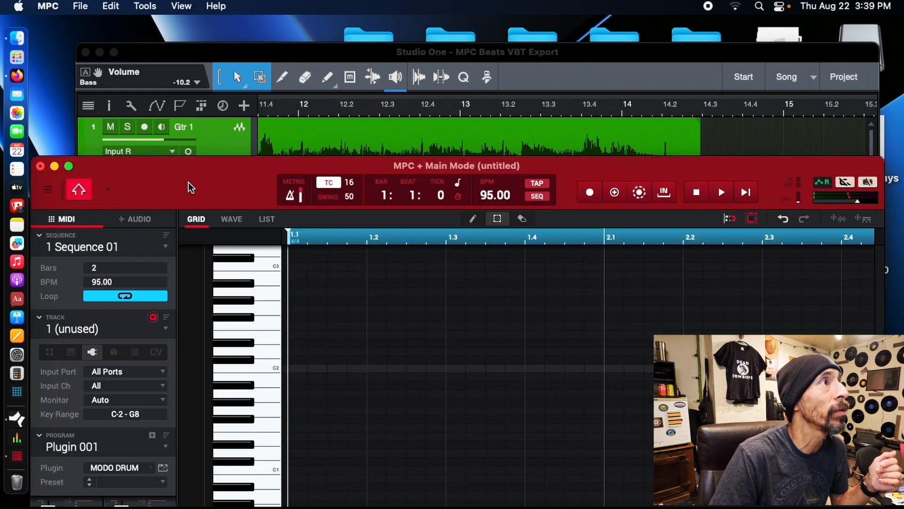
pyautogui.moveTo(190, 176); pyautogui.dragTo(180, 74)
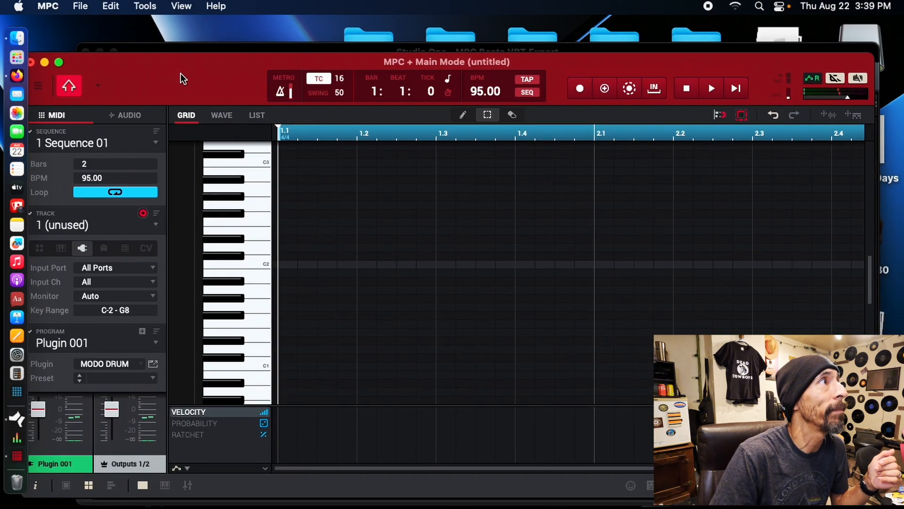
pyautogui.click(60, 63)
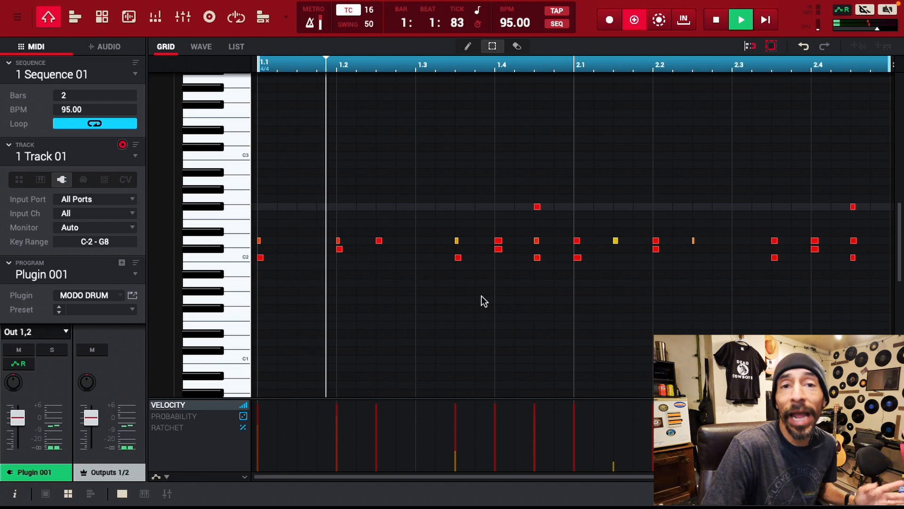
# Stop playback and double the length of Sequence 01 three times so it spans 16 bars.
pyautogui.press('space')
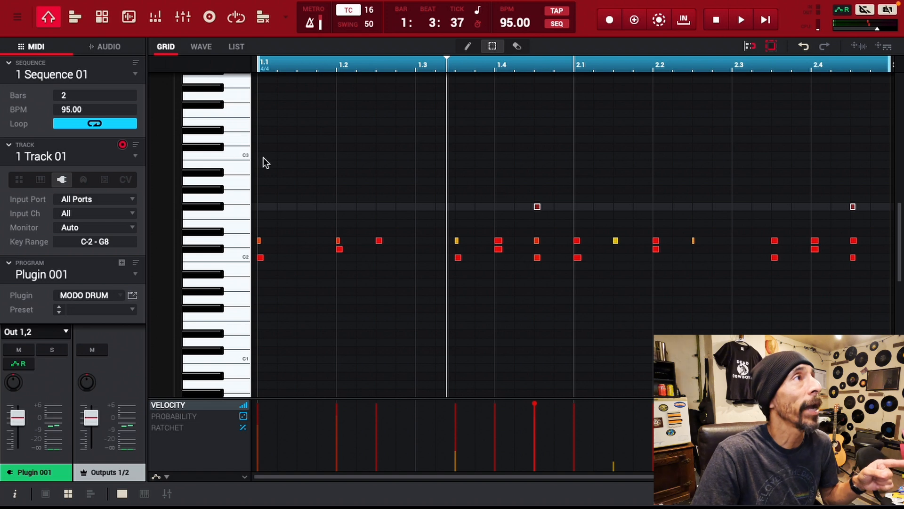
pyautogui.click(19, 19)
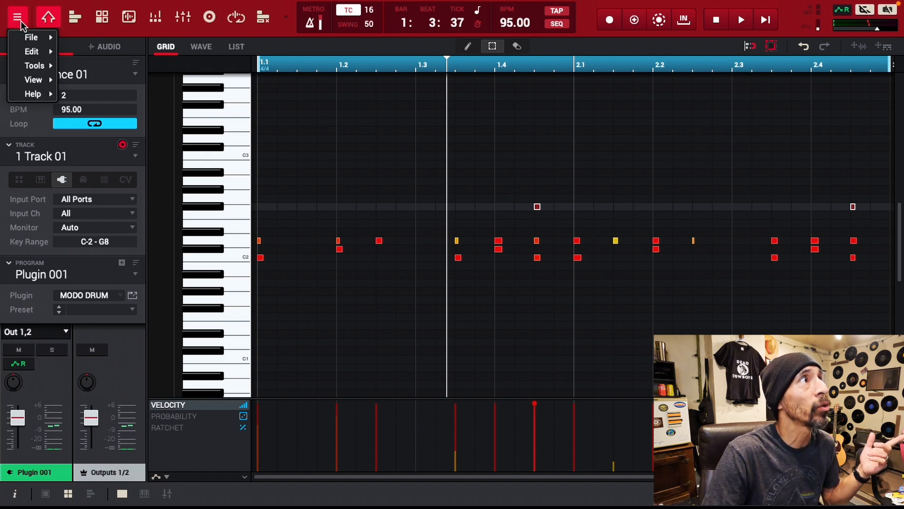
pyautogui.moveTo(31, 51)
pyautogui.moveTo(106, 277)
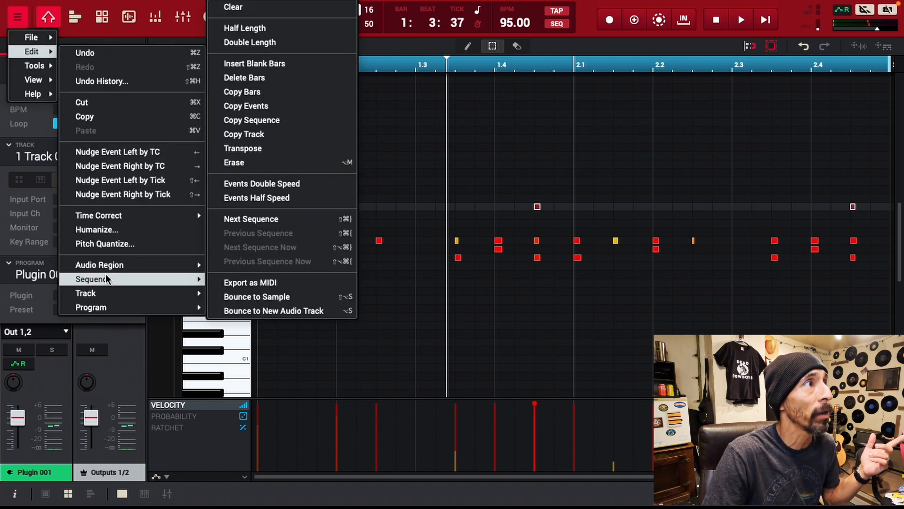
pyautogui.click(275, 42)
pyautogui.click(17, 20)
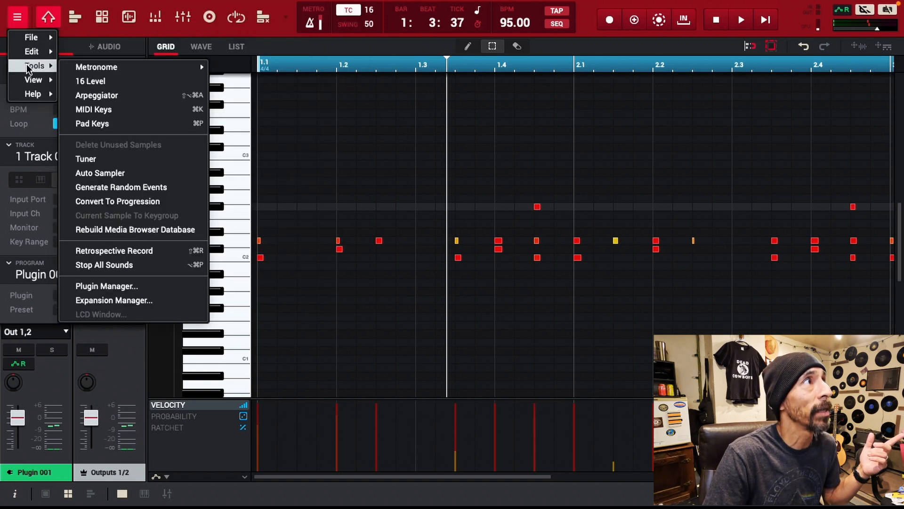
pyautogui.moveTo(31, 51)
pyautogui.moveTo(118, 282)
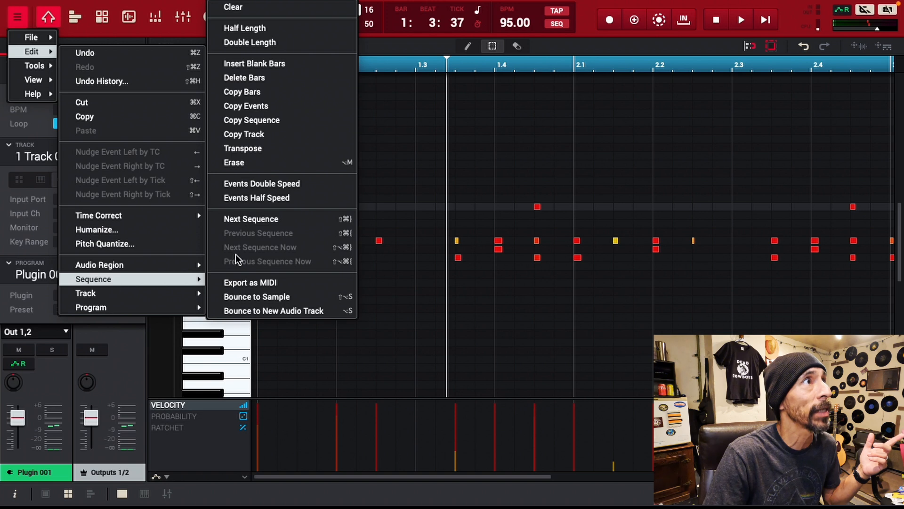
pyautogui.click(261, 43)
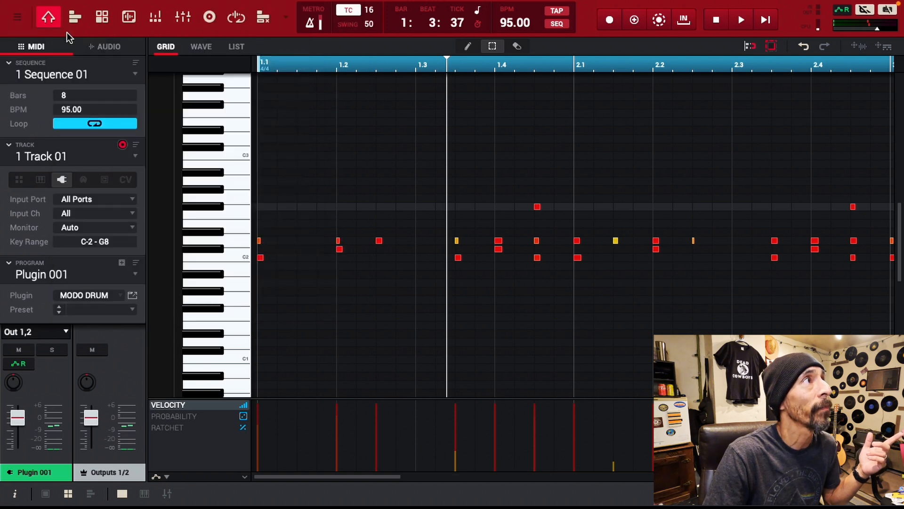
pyautogui.click(17, 20)
pyautogui.moveTo(31, 52)
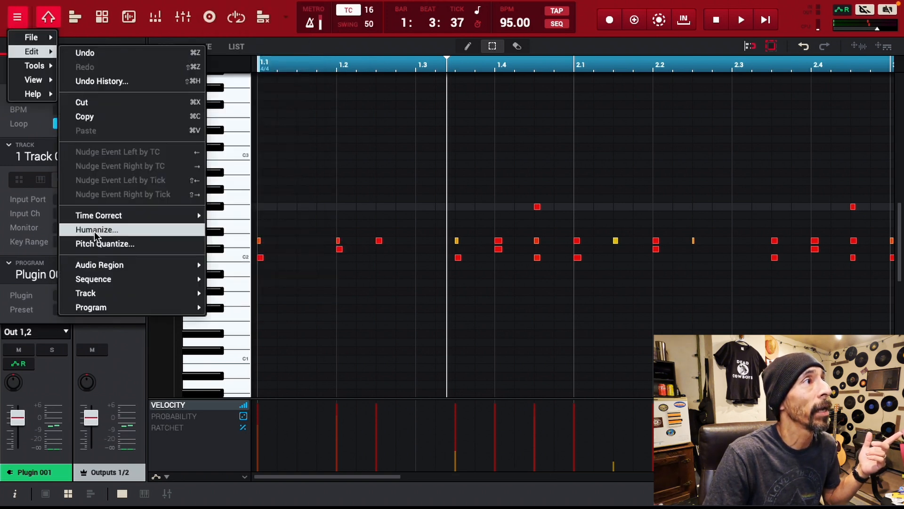
pyautogui.moveTo(102, 269)
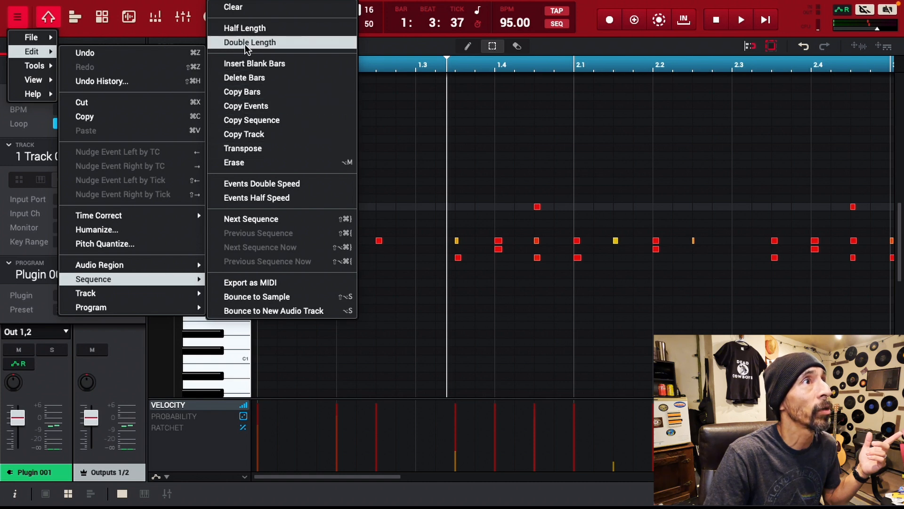
pyautogui.click(245, 43)
pyautogui.moveTo(449, 73); pyautogui.dragTo(449, 4)
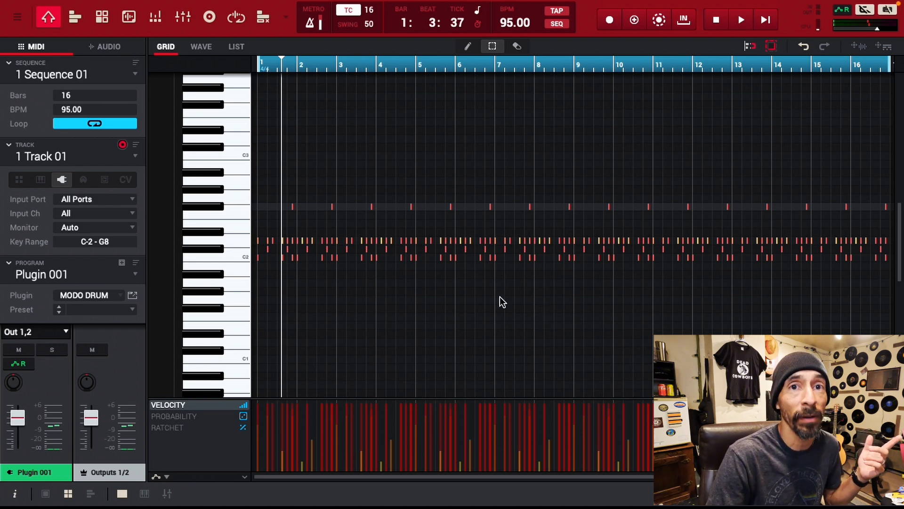
# Leave MPC's full screen, bring Studio One to the front, and show it in full screen.
pyautogui.moveTo(23, 8)
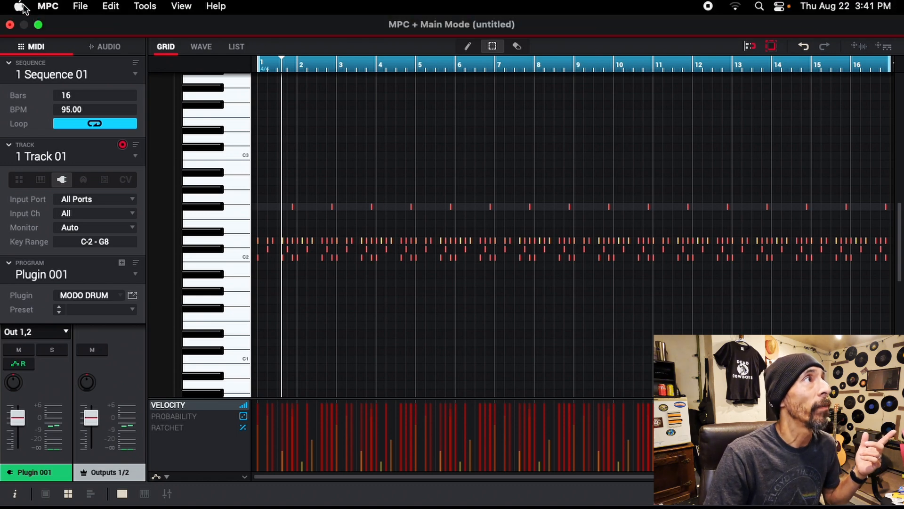
pyautogui.click(38, 24)
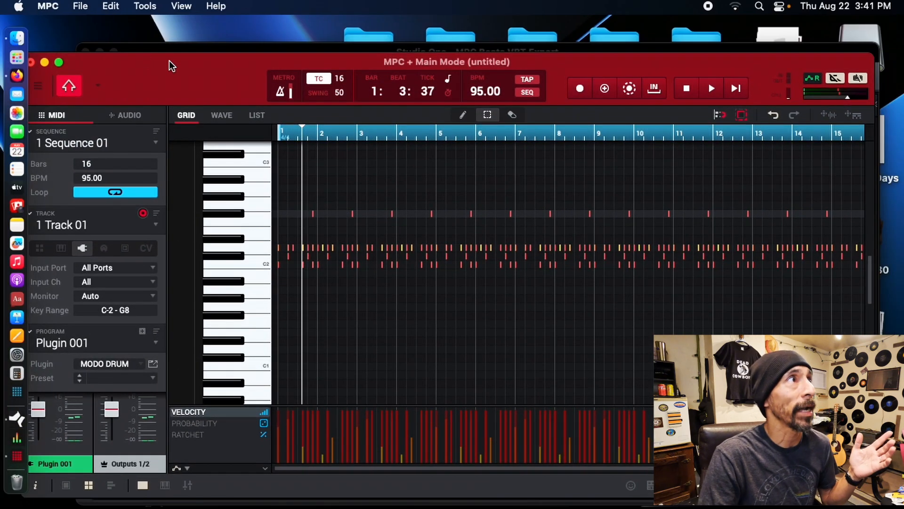
pyautogui.click(182, 46)
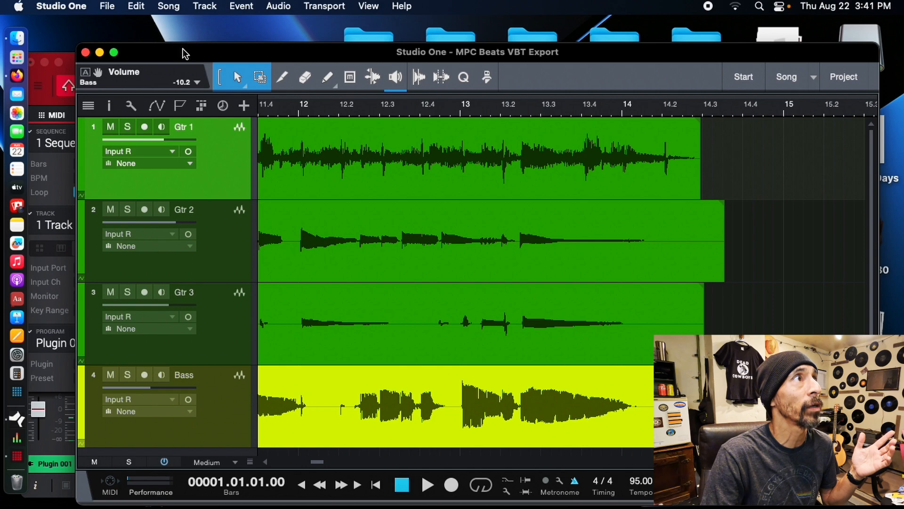
pyautogui.moveTo(182, 49); pyautogui.dragTo(185, 35)
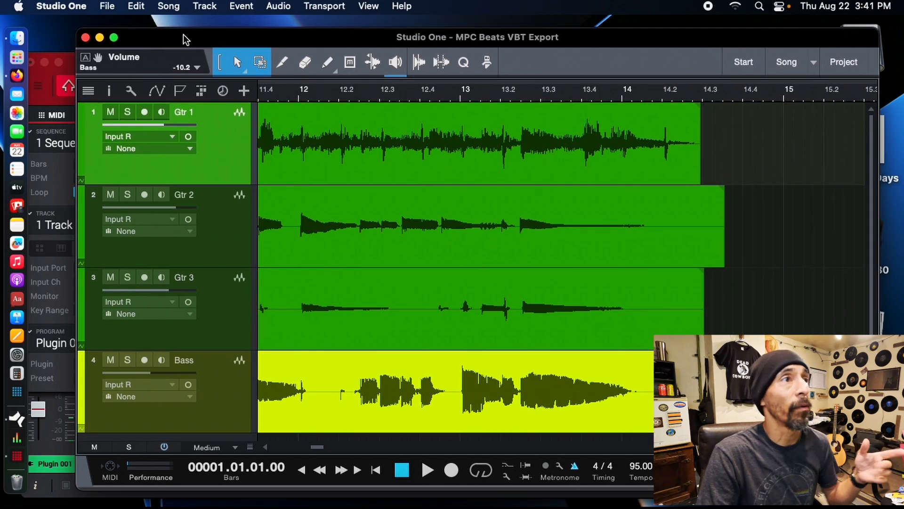
pyautogui.click(114, 37)
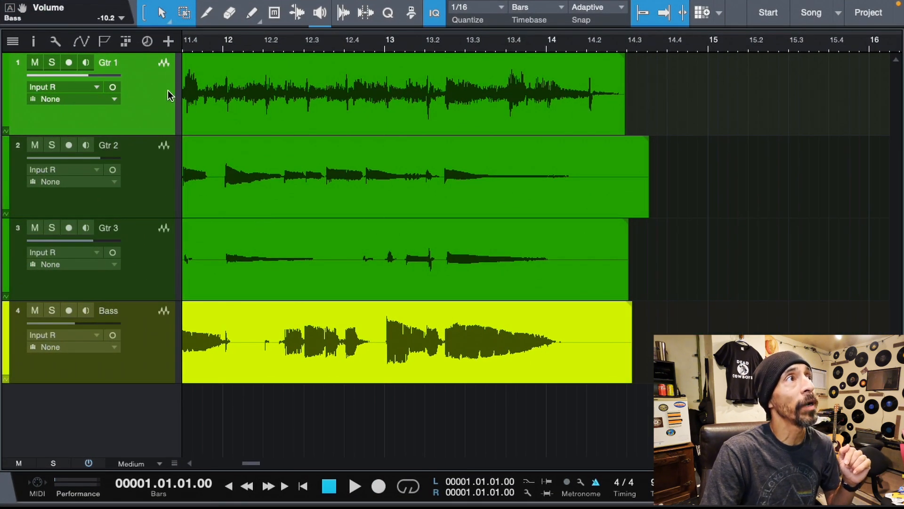
# Add a mono audio track named Drums, placed above Gtr 1, and color it orange.
pyautogui.click(159, 358)
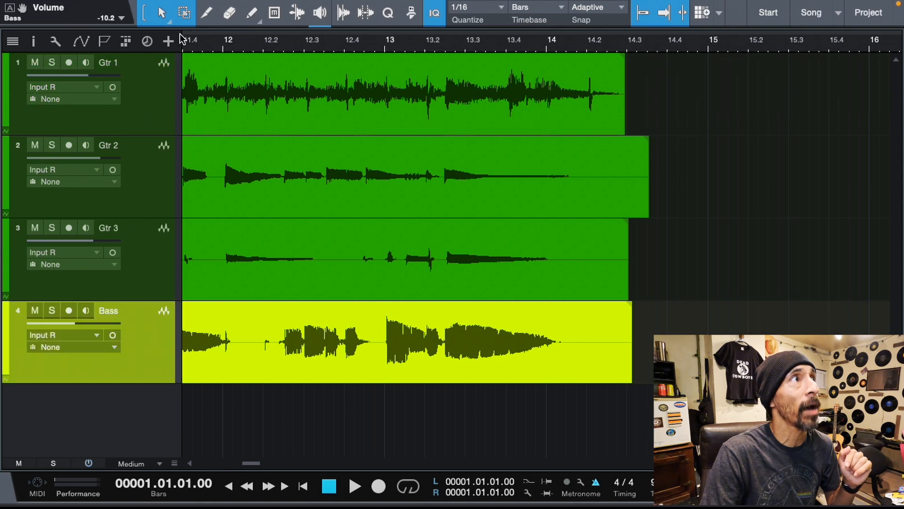
pyautogui.click(170, 46)
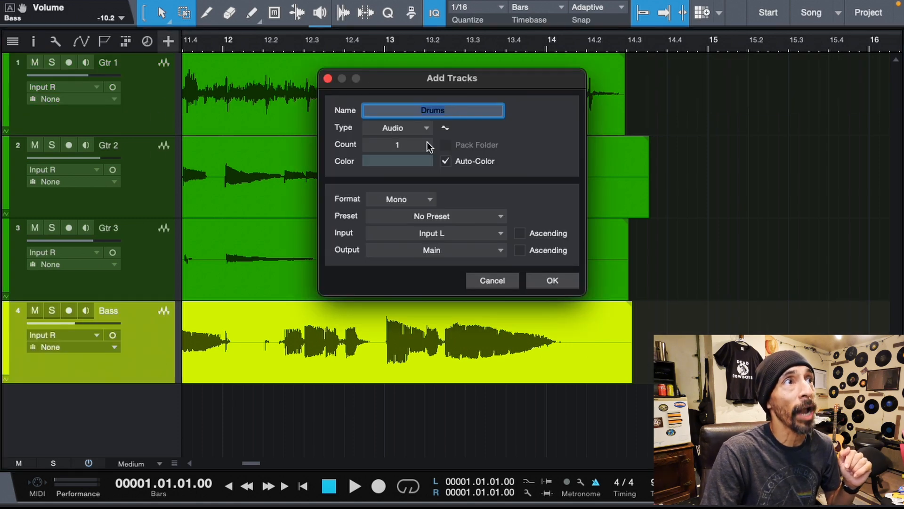
pyautogui.click(570, 281)
pyautogui.moveTo(147, 428); pyautogui.dragTo(153, 71)
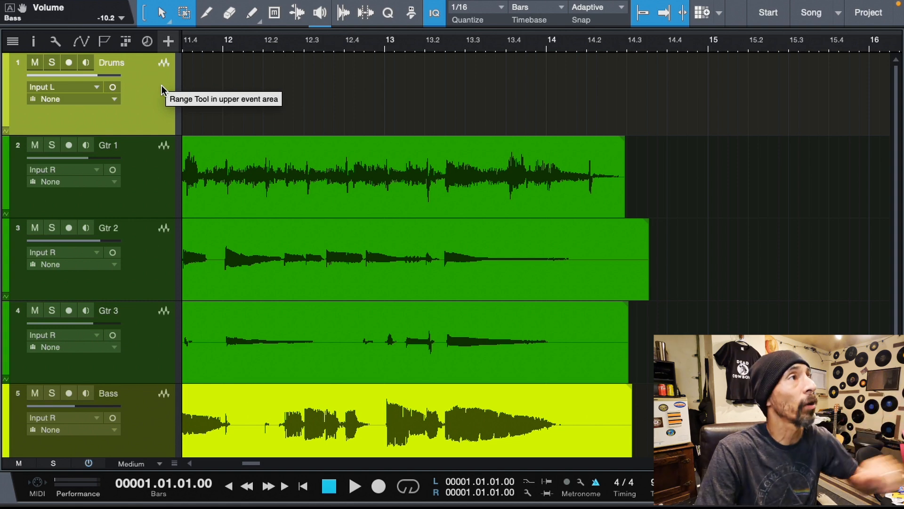
pyautogui.click(12, 103)
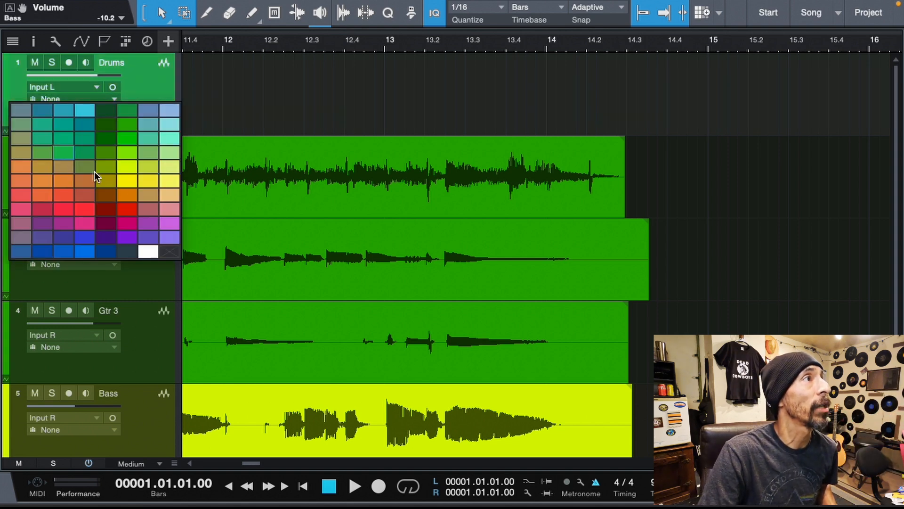
pyautogui.click(83, 191)
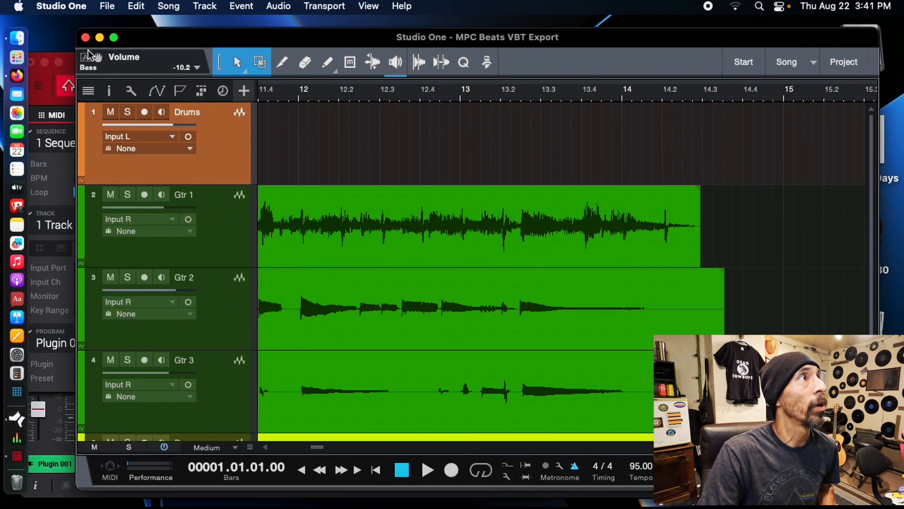
# Switch back to MPC in full screen and prepare Track 01's audio export.
pyautogui.click(71, 71)
pyautogui.moveTo(192, 81); pyautogui.dragTo(210, 27)
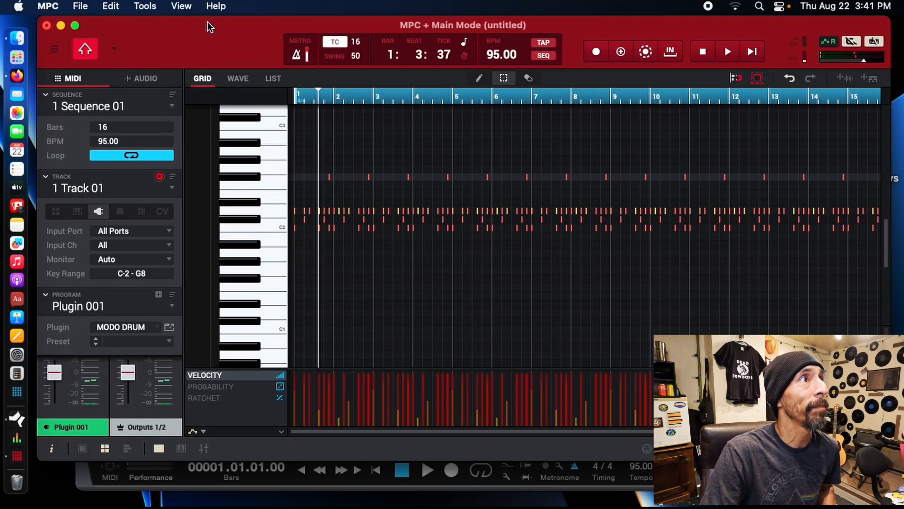
pyautogui.doubleClick(210, 26)
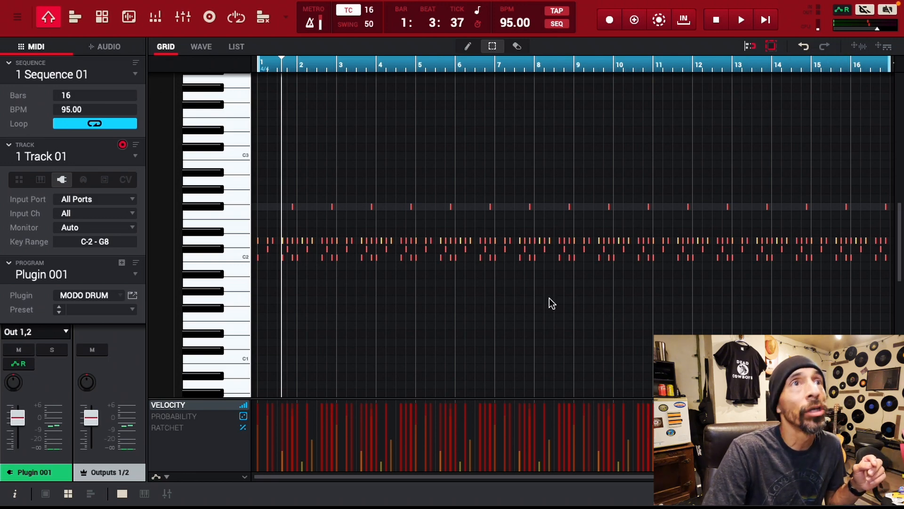
pyautogui.click(863, 47)
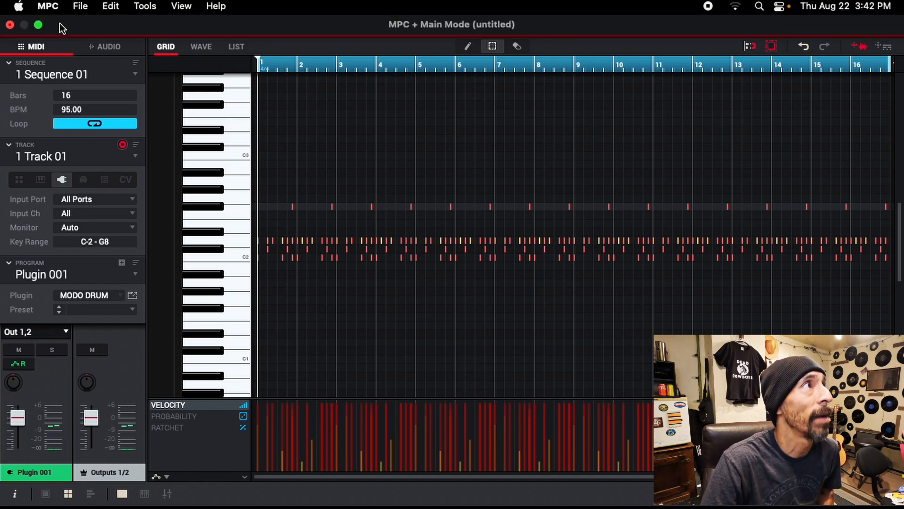
# Shrink MPC to a window below Studio One's Drums track and place the exported drum audio on that track.
pyautogui.click(38, 26)
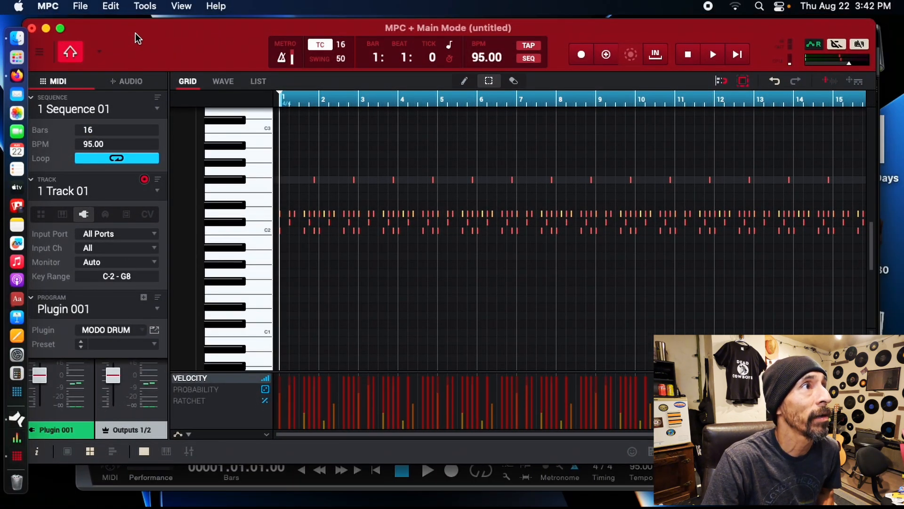
pyautogui.moveTo(135, 33); pyautogui.dragTo(140, 168)
pyautogui.moveTo(254, 163); pyautogui.dragTo(163, 214)
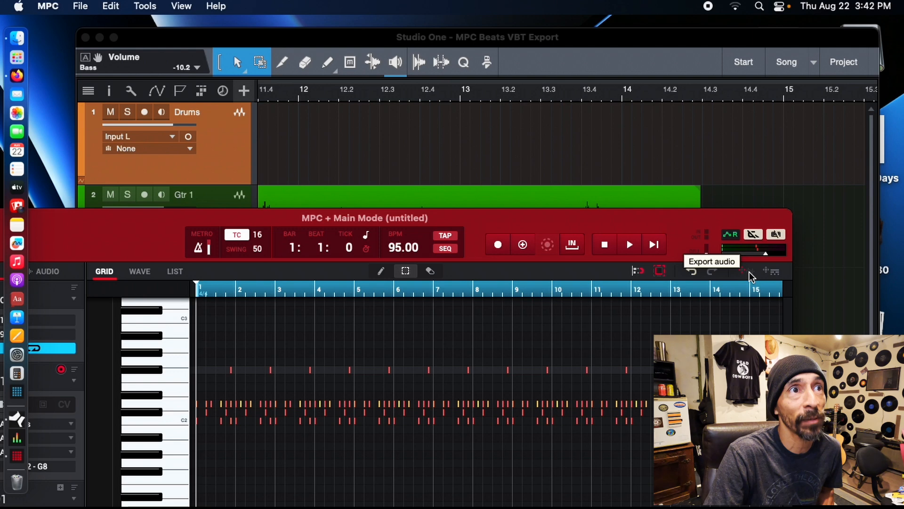
pyautogui.moveTo(750, 272); pyautogui.dragTo(283, 126)
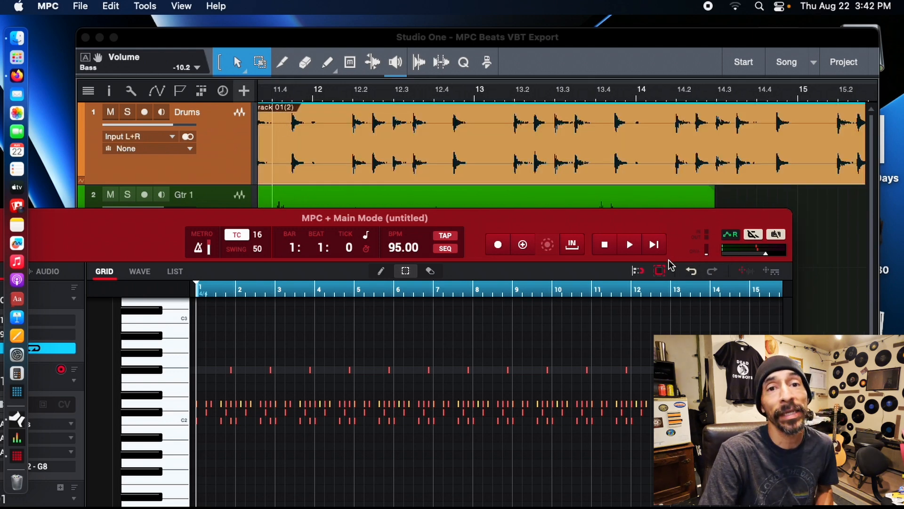
# Bring Studio One to the front and move the drum clip to the start of bar 2, aligned with the guitars.
pyautogui.click(566, 100)
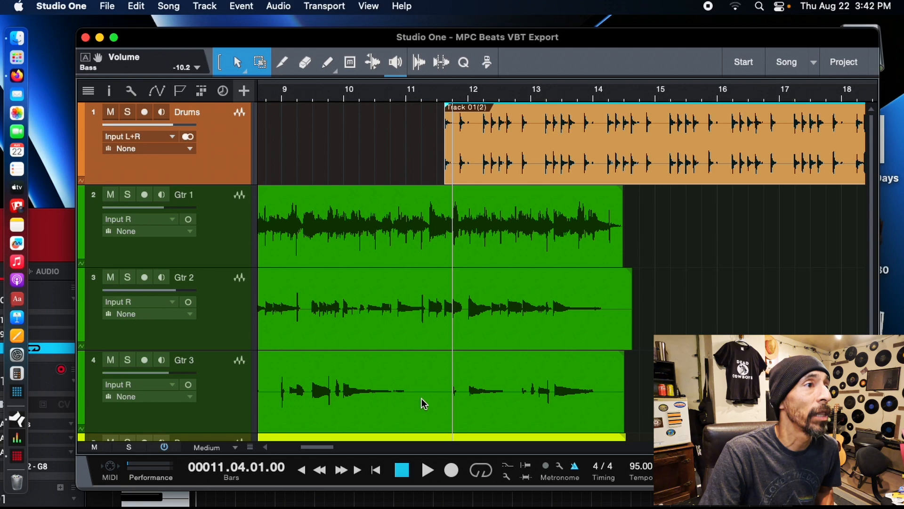
pyautogui.moveTo(321, 447)
pyautogui.mouseDown()
pyautogui.moveTo(284, 448)
pyautogui.moveTo(314, 446)
pyautogui.mouseUp()
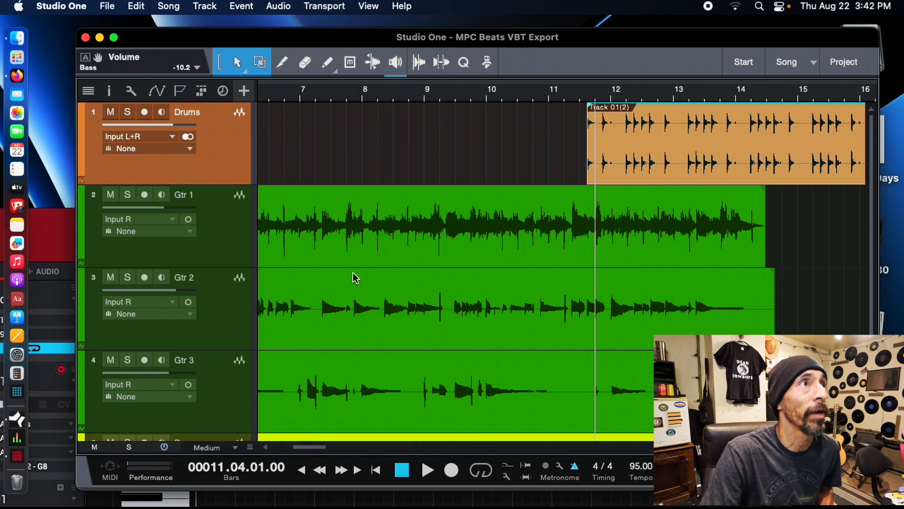
pyautogui.moveTo(412, 96); pyautogui.dragTo(410, 71)
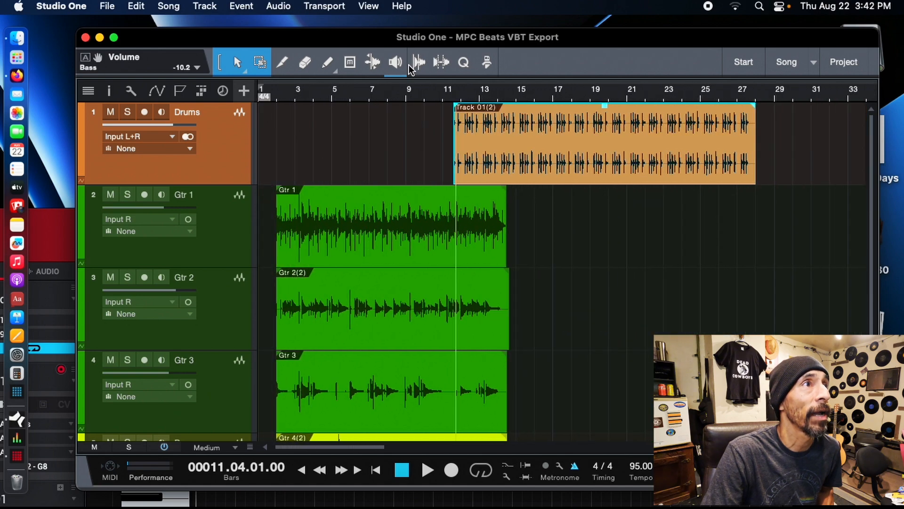
pyautogui.moveTo(499, 174); pyautogui.dragTo(320, 167)
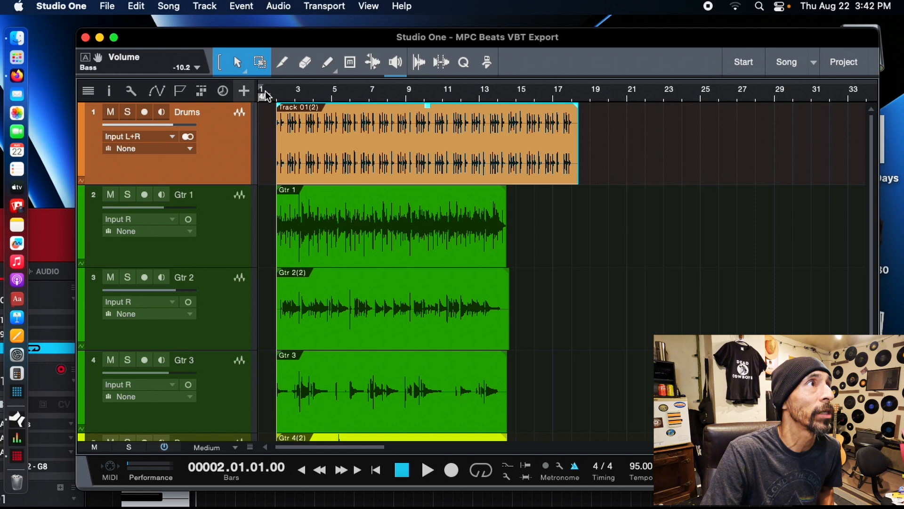
# Return to the start of the song and play the drums with the guitar and bass tracks.
pyautogui.moveTo(279, 93); pyautogui.dragTo(271, 136)
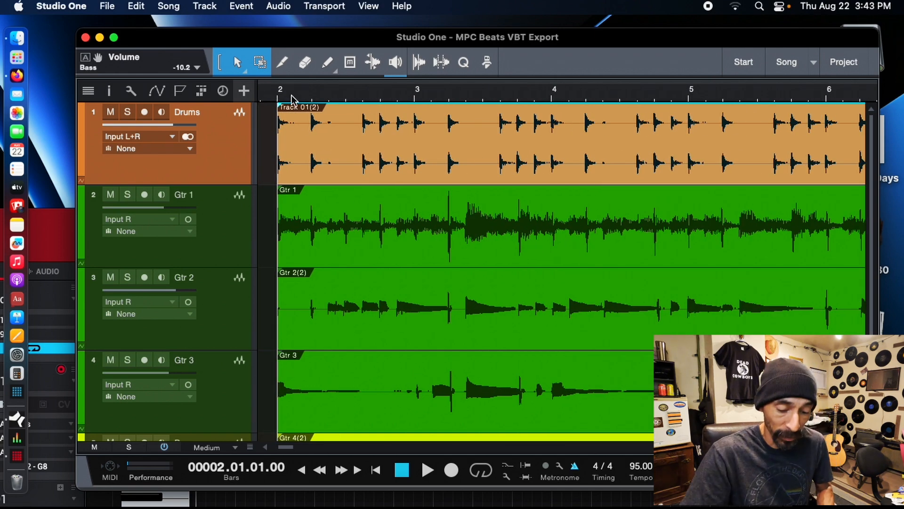
pyautogui.press(',')
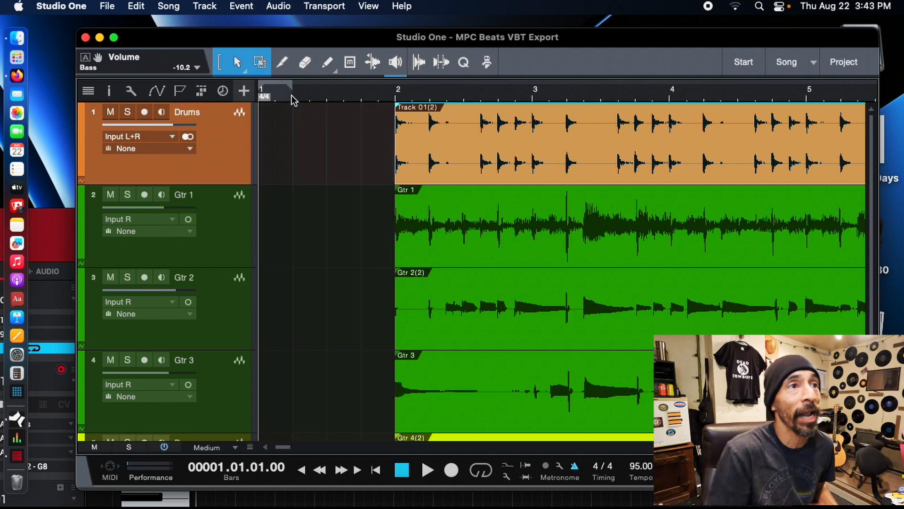
pyautogui.press('space')
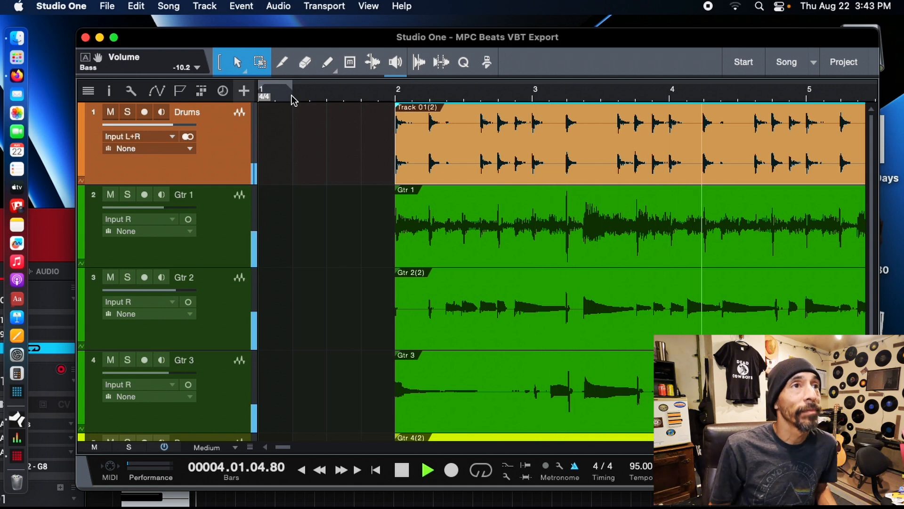
pyautogui.press('space')
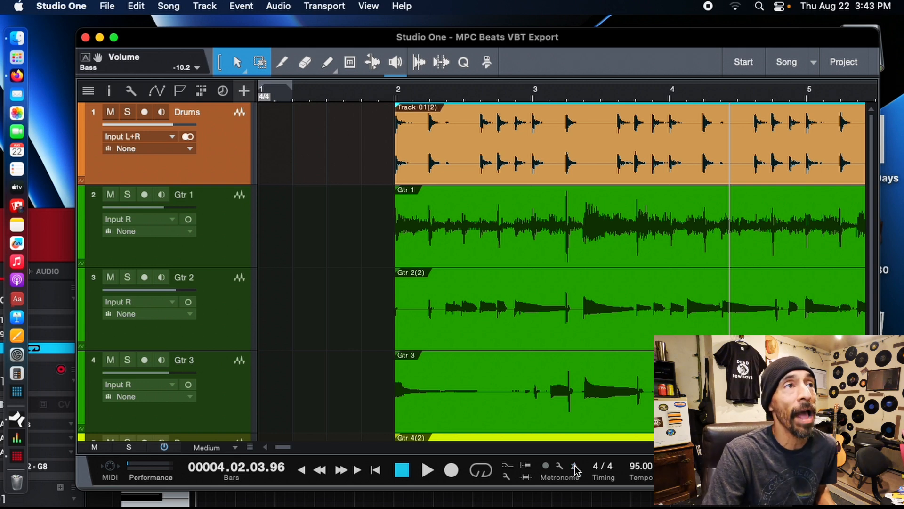
# Play the song from just before bar 2, muting and unmuting the Drums track to compare, and stop playback.
pyautogui.click(377, 96)
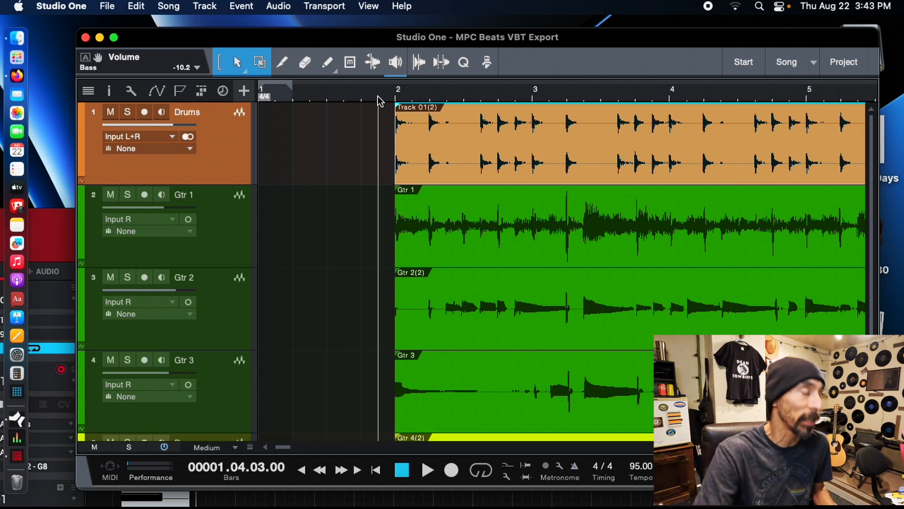
pyautogui.press('space')
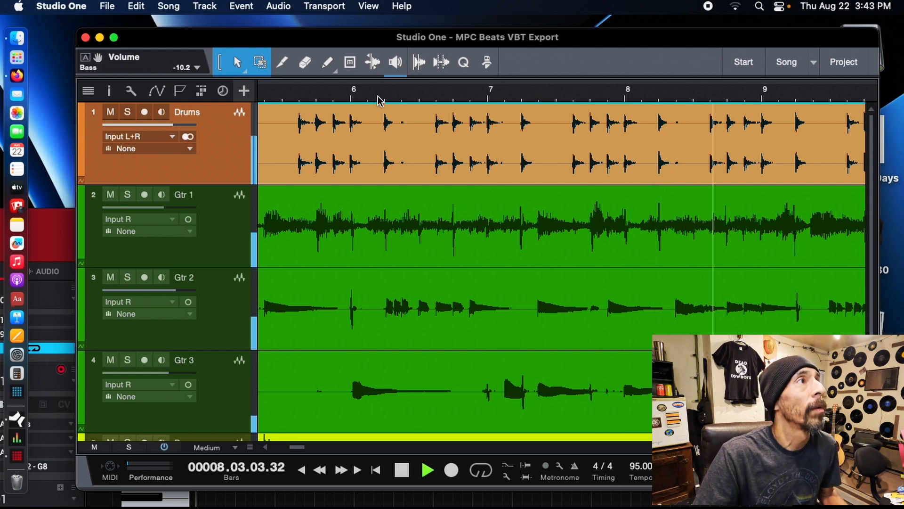
pyautogui.click(112, 113)
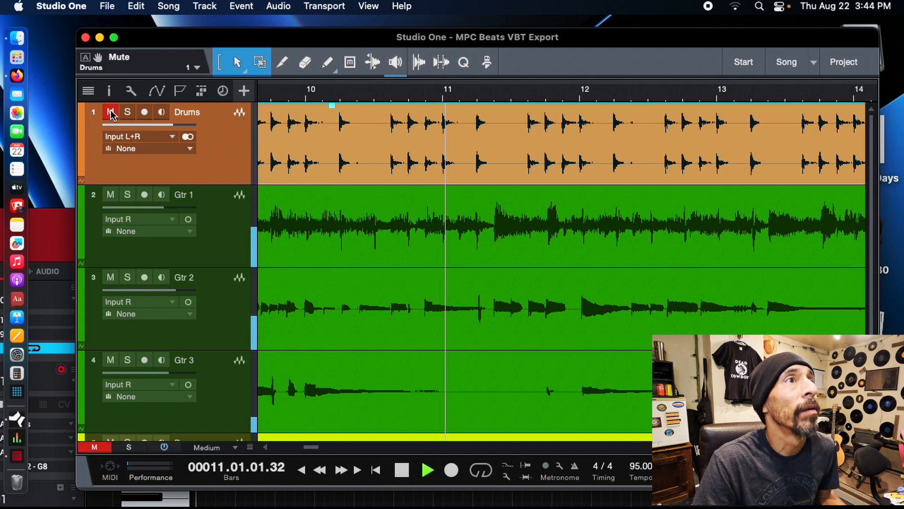
pyautogui.click(111, 113)
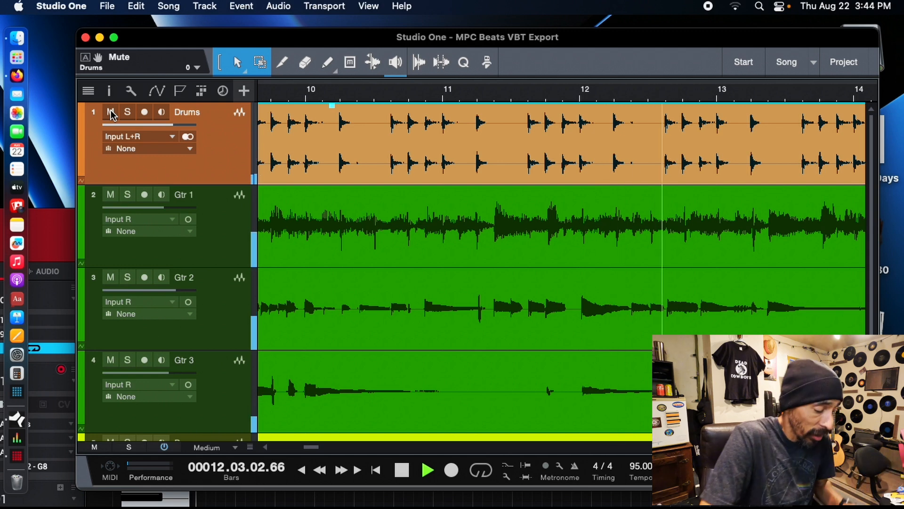
pyautogui.press('space')
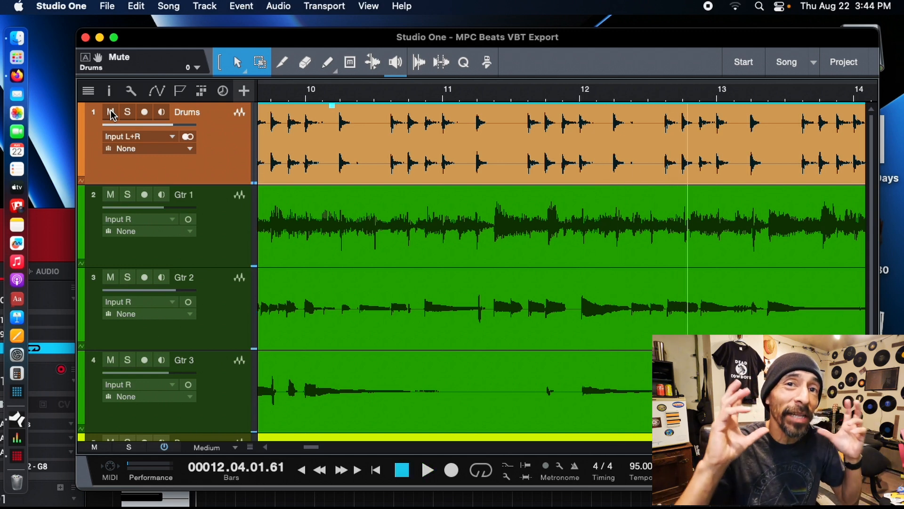